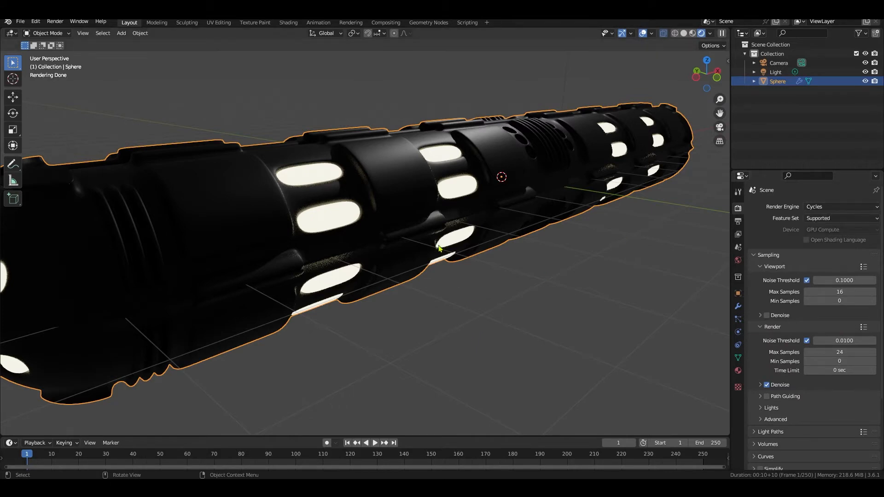
# Render the current frame from the camera, close the render result and save the file
pyautogui.scroll(-1, 440, 249)
pyautogui.scroll(4, 440, 248)
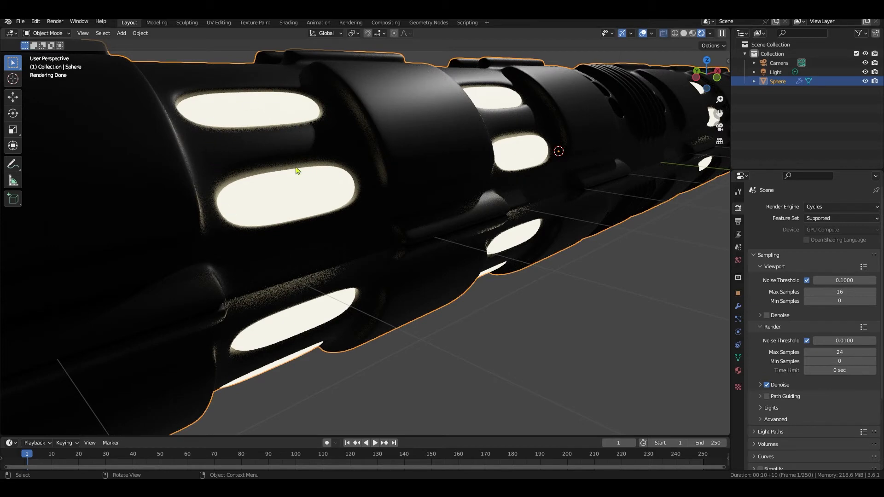
pyautogui.scroll(-3, 325, 302)
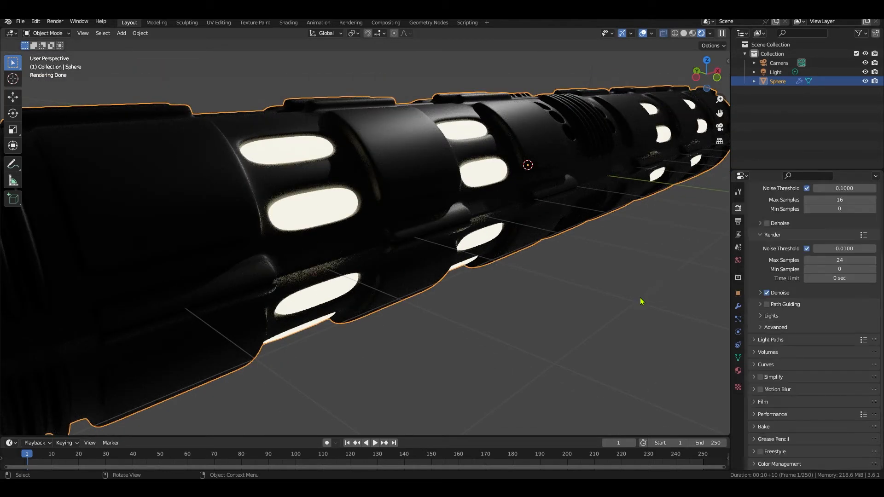
pyautogui.press('F12')
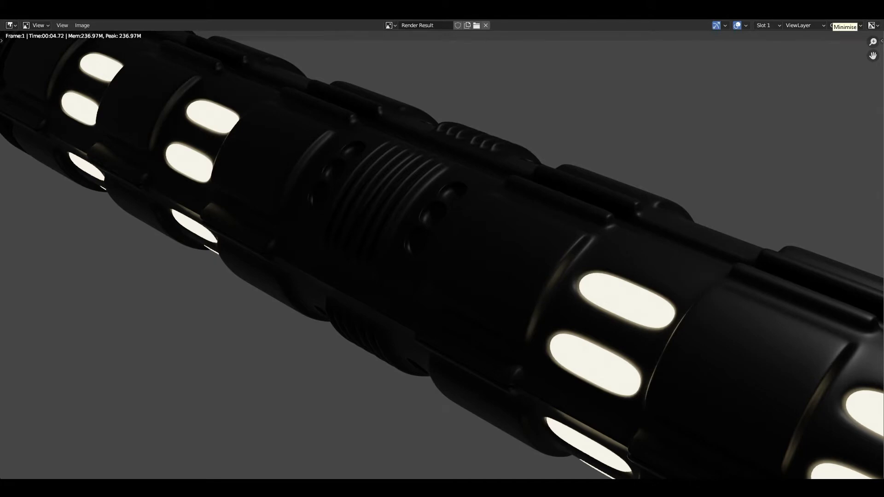
pyautogui.click(832, 14)
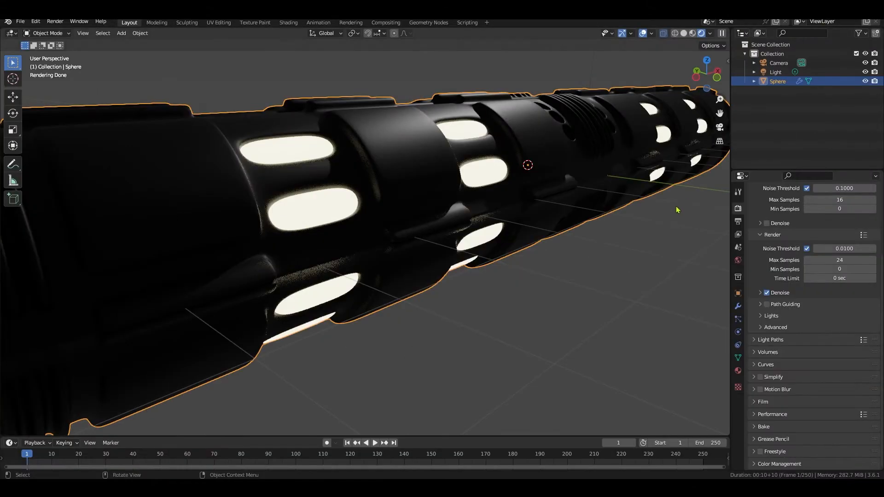
pyautogui.hotkey('ctrl', 's')
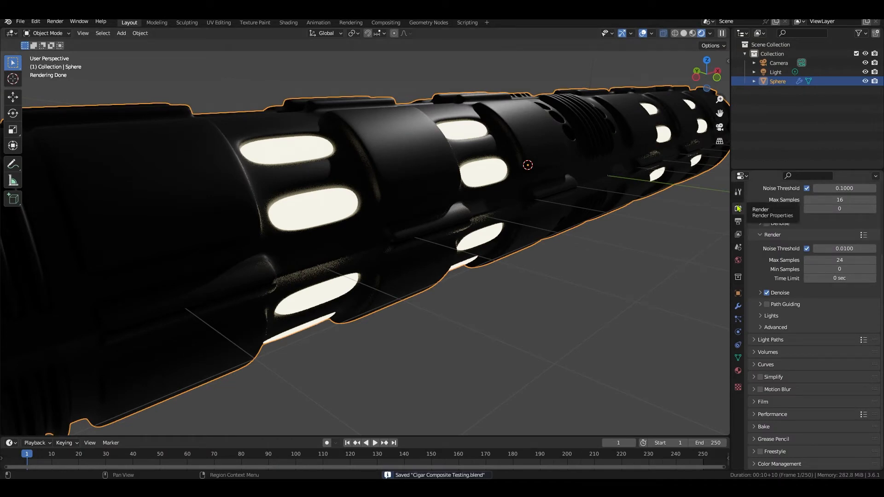
# Enable a transparent film background and render the frame again to check it
pyautogui.click(760, 404)
pyautogui.scroll(-5, 789, 350)
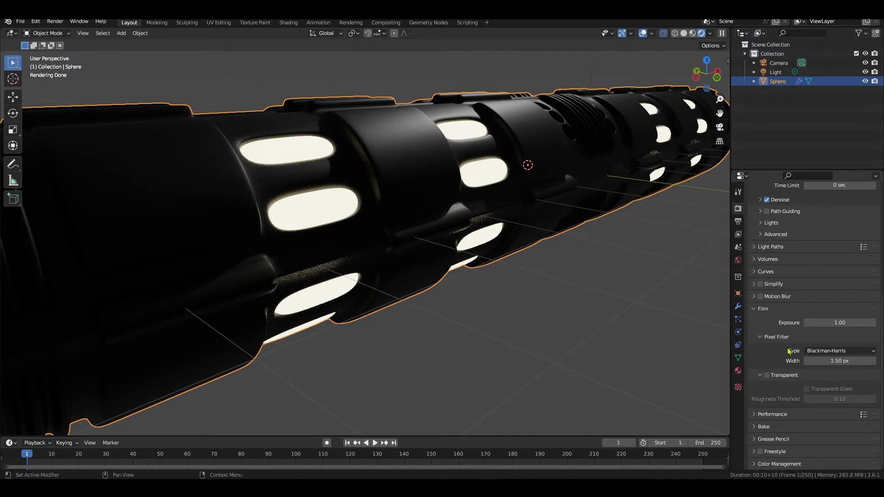
pyautogui.click(766, 375)
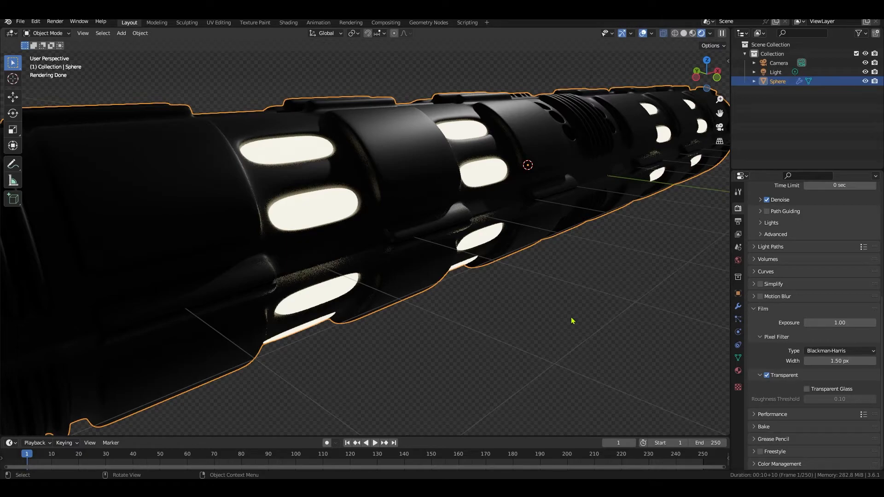
pyautogui.press('F12')
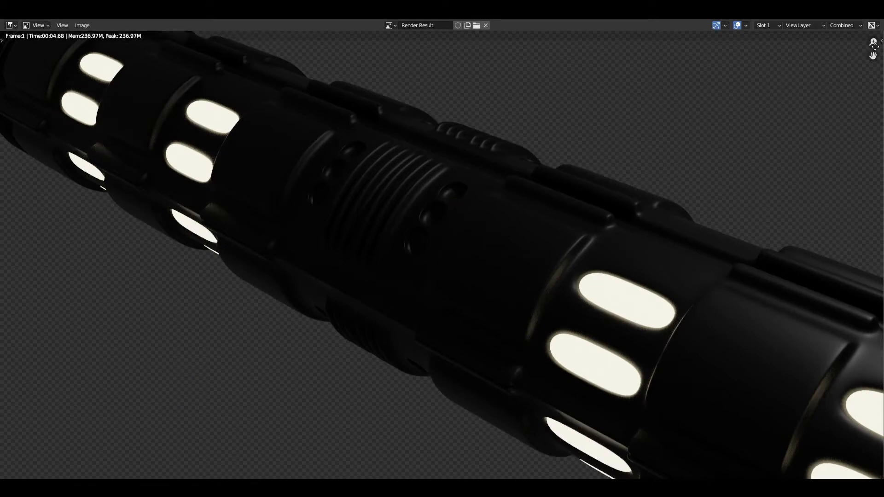
pyautogui.press('Escape')
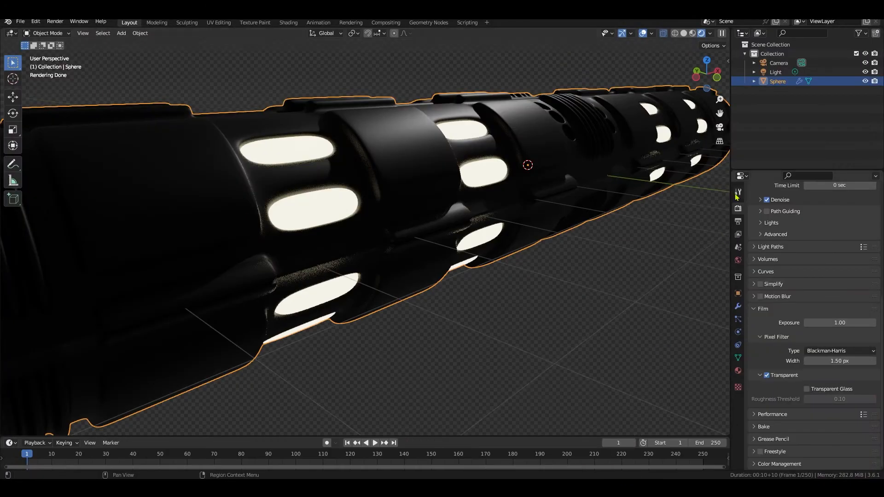
# Enable the Emission and Ambient Occlusion render passes for the view layer and save the file
pyautogui.scroll(2, 814, 247)
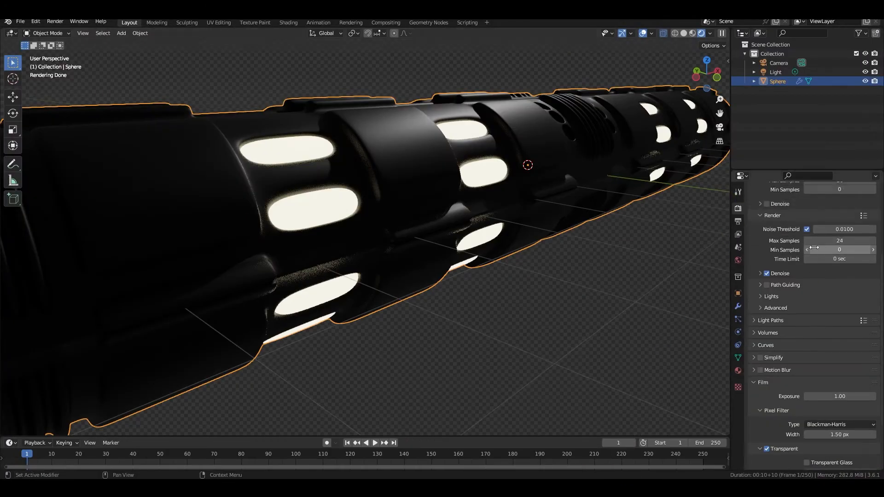
pyautogui.click(737, 238)
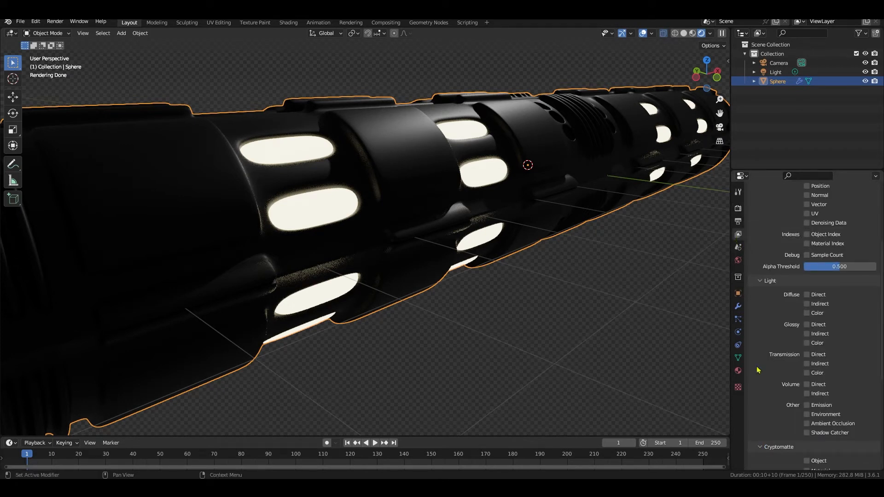
pyautogui.scroll(2, 764, 404)
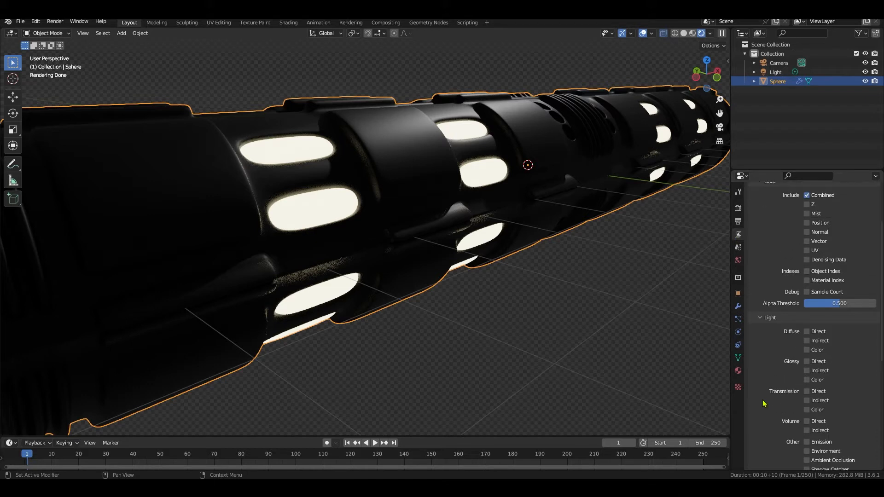
pyautogui.scroll(-3, 763, 403)
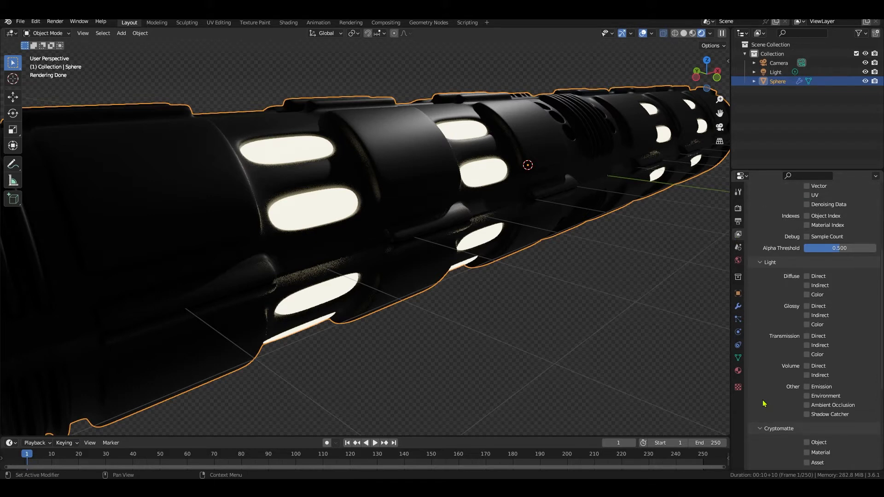
pyautogui.click(807, 386)
pyautogui.scroll(-1, 778, 354)
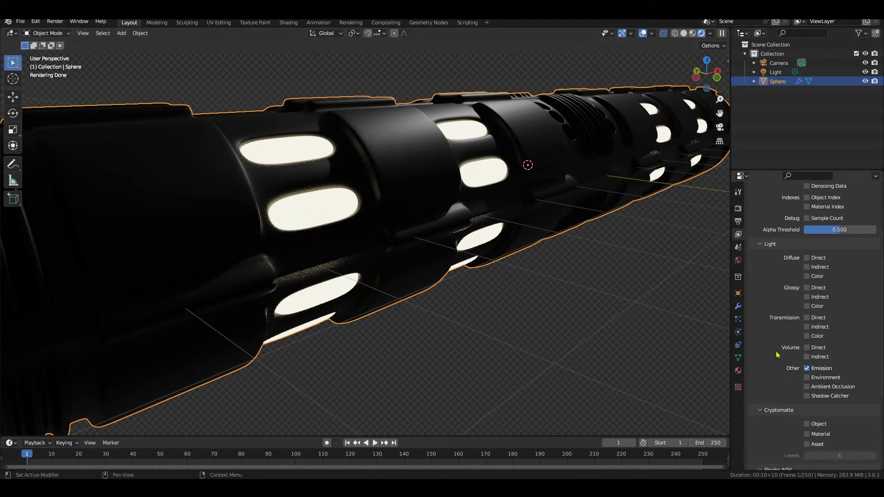
pyautogui.click(807, 387)
pyautogui.hotkey('ctrl', 's')
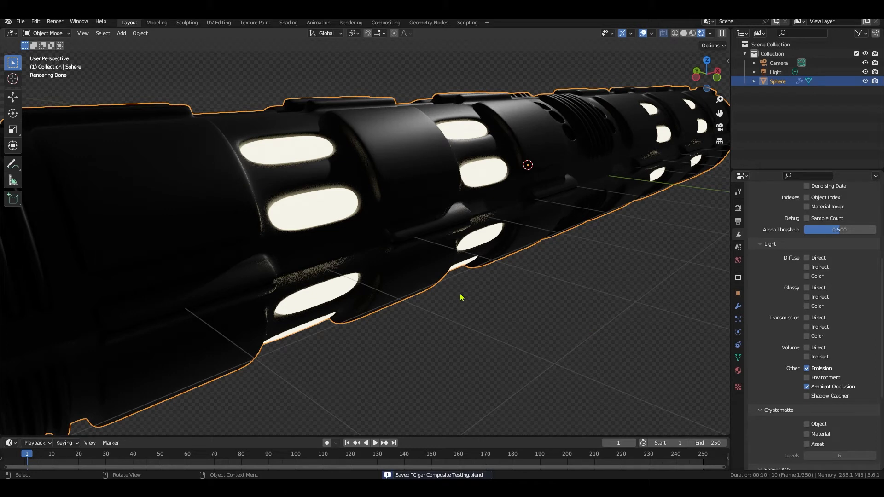
# Switch to the Compositing workspace, enable nodes, and enlarge the node editor by shrinking the Dope Sheet and hiding the sidebar
pyautogui.click(394, 25)
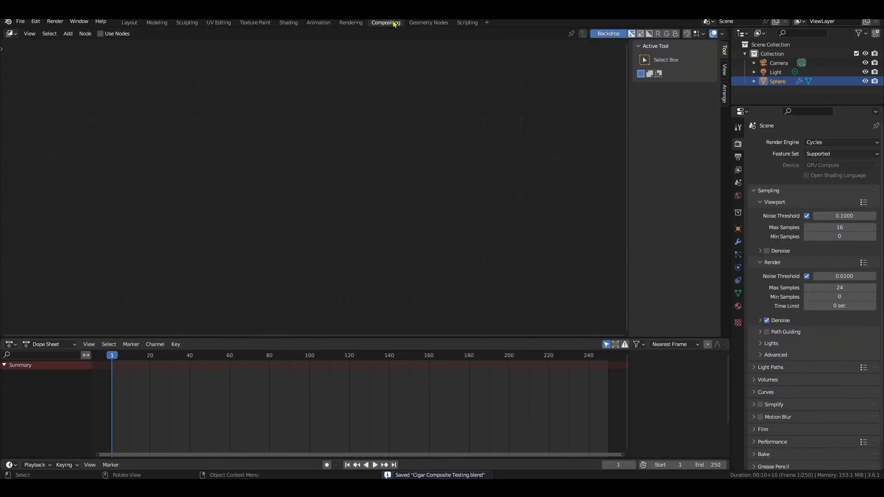
pyautogui.click(100, 34)
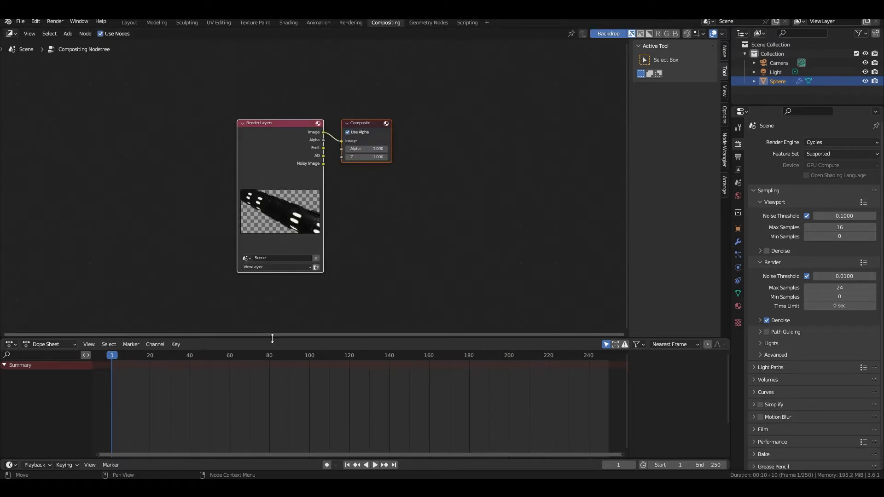
pyautogui.moveTo(272, 339); pyautogui.dragTo(283, 457)
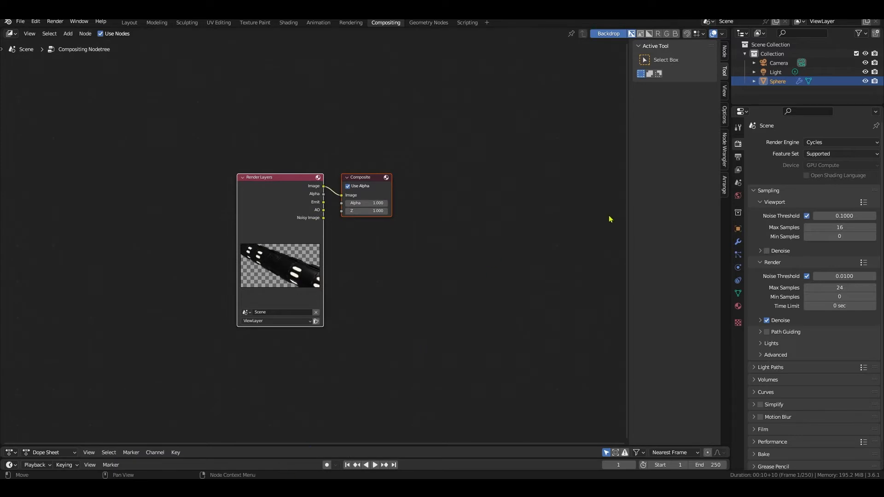
pyautogui.click(573, 209)
pyautogui.press('n')
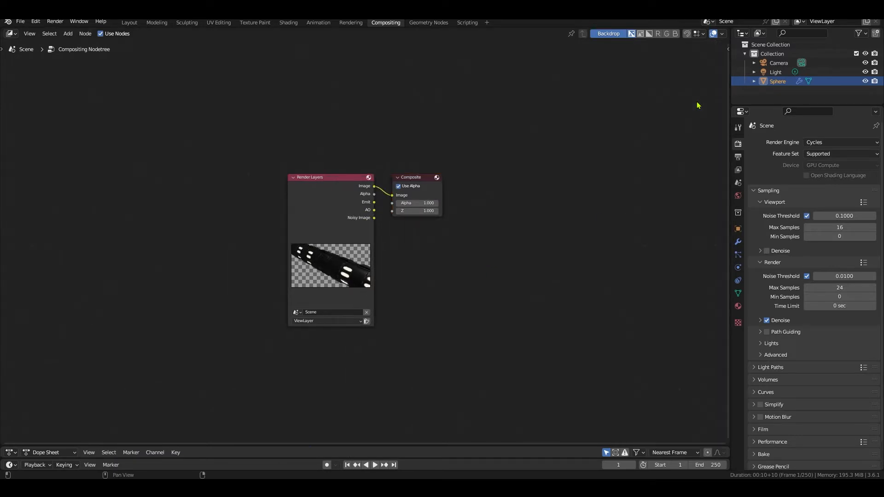
# Split the compositor vertically into two areas and widen the second one, shrinking the Outliner and Properties column
pyautogui.rightClick(732, 76)
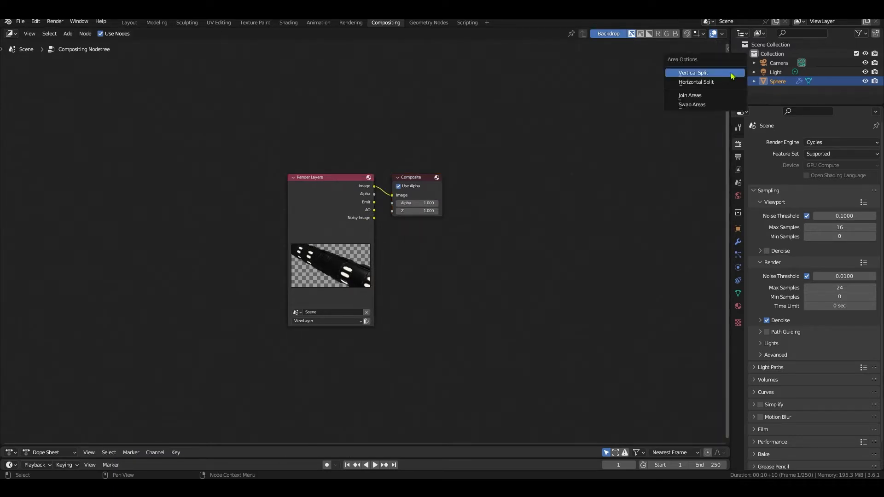
pyautogui.click(730, 73)
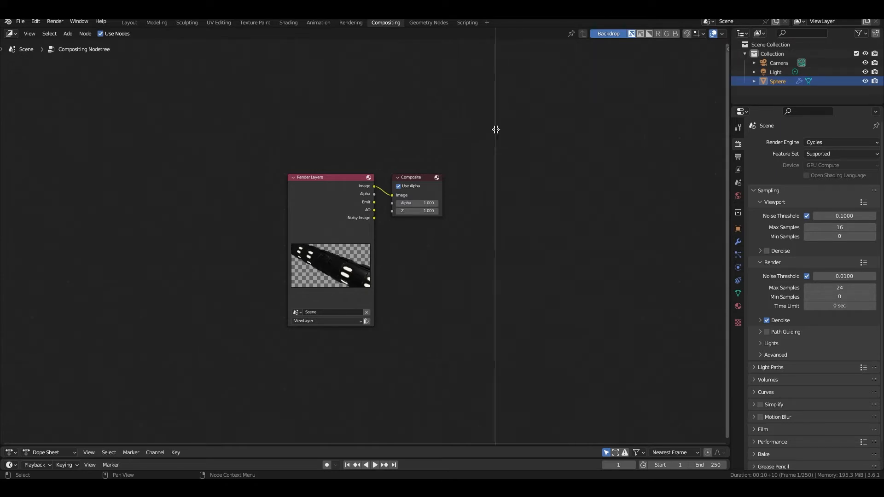
pyautogui.click(477, 135)
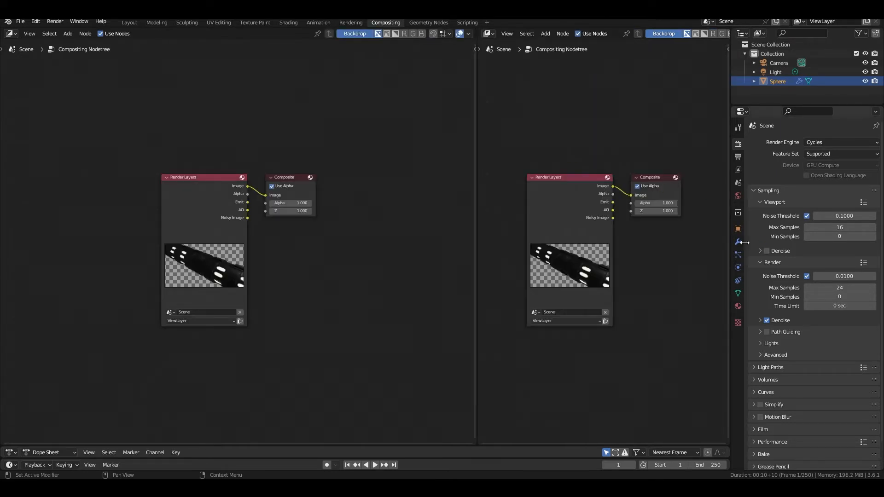
pyautogui.moveTo(732, 254); pyautogui.dragTo(866, 251)
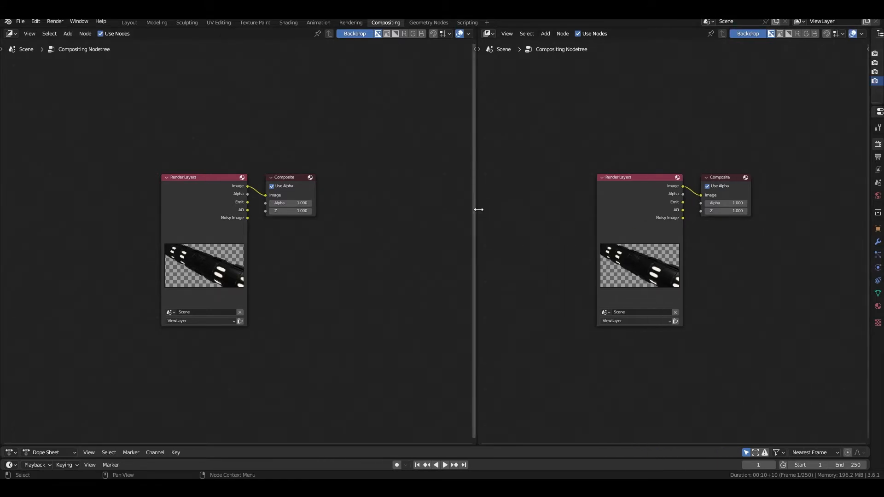
pyautogui.moveTo(475, 208); pyautogui.dragTo(369, 224)
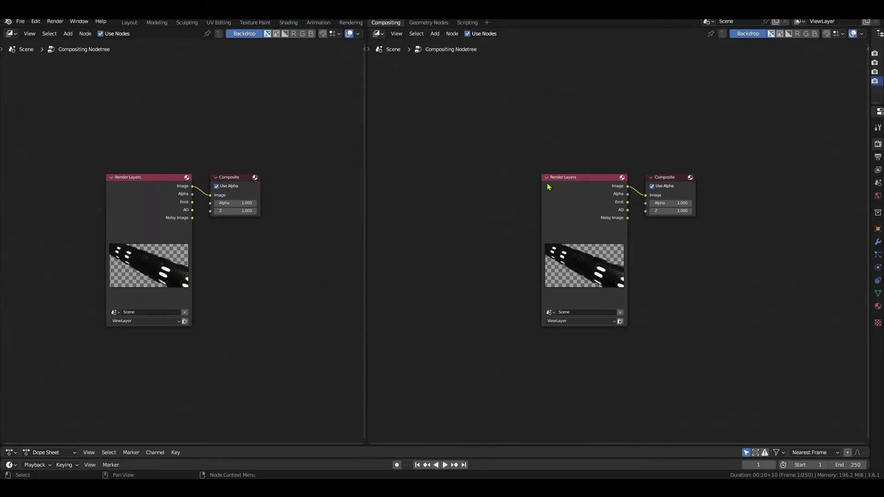
pyautogui.scroll(4, 472, 213)
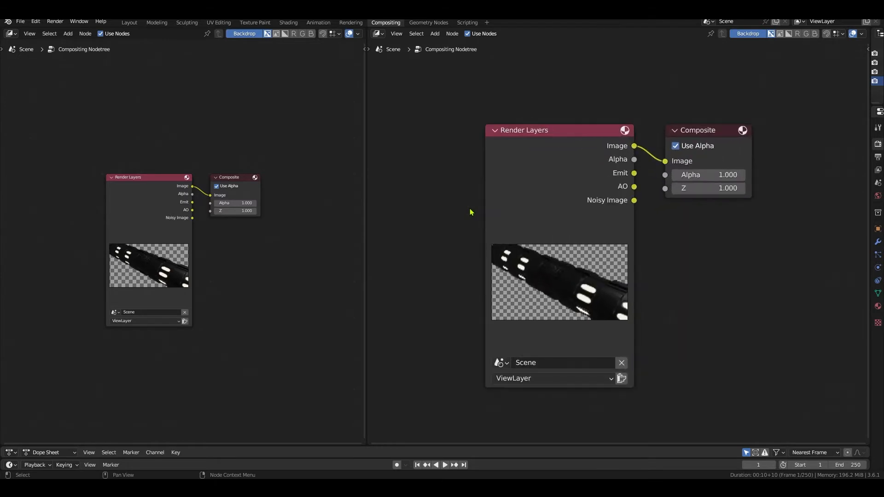
# Turn the wider compositor area into an Image Editor showing the Render Result, with the whole image fitted
pyautogui.click(378, 34)
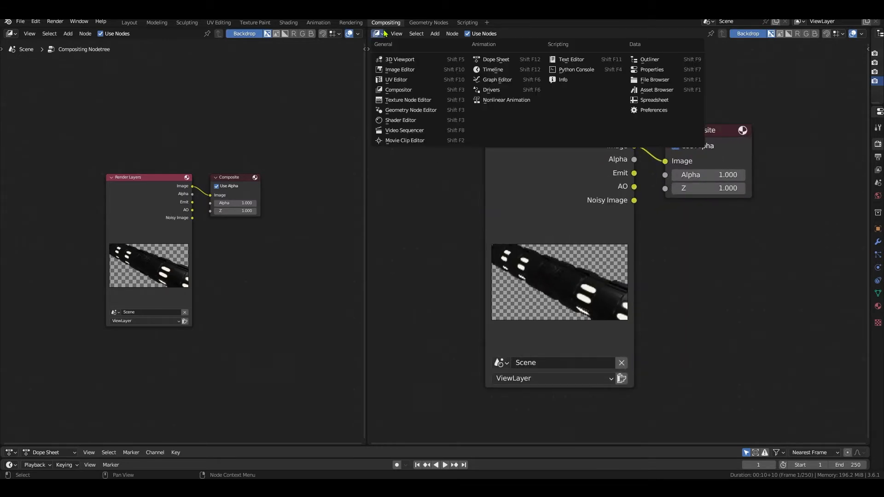
pyautogui.click(388, 70)
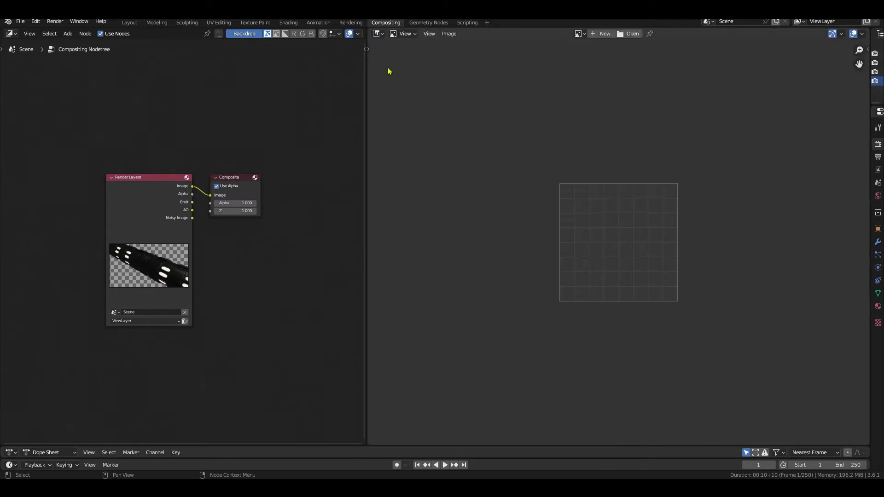
pyautogui.click(579, 33)
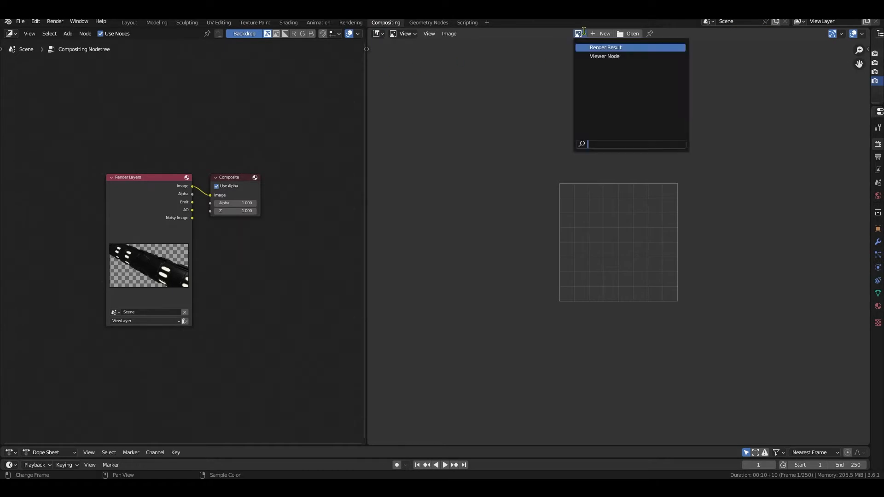
pyautogui.click(587, 49)
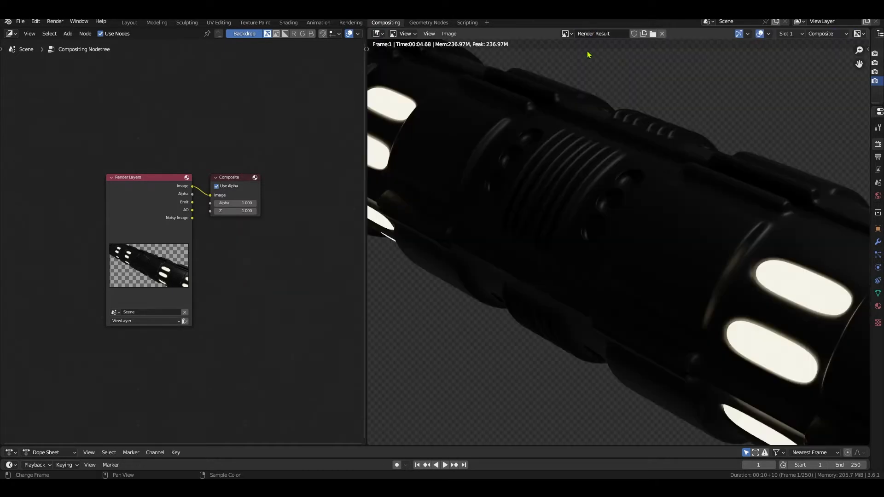
pyautogui.press('Home')
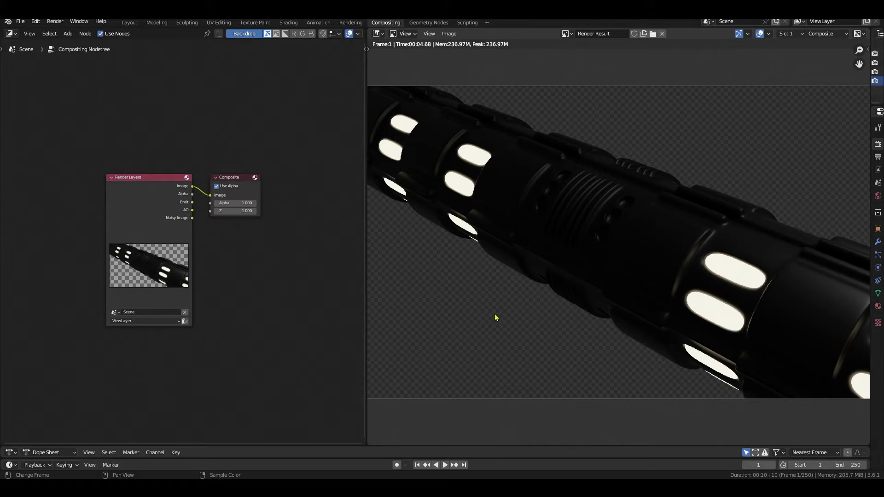
# Space the Render Layers and Composite nodes further apart, roughly aligned, and save the file
pyautogui.scroll(3, 261, 307)
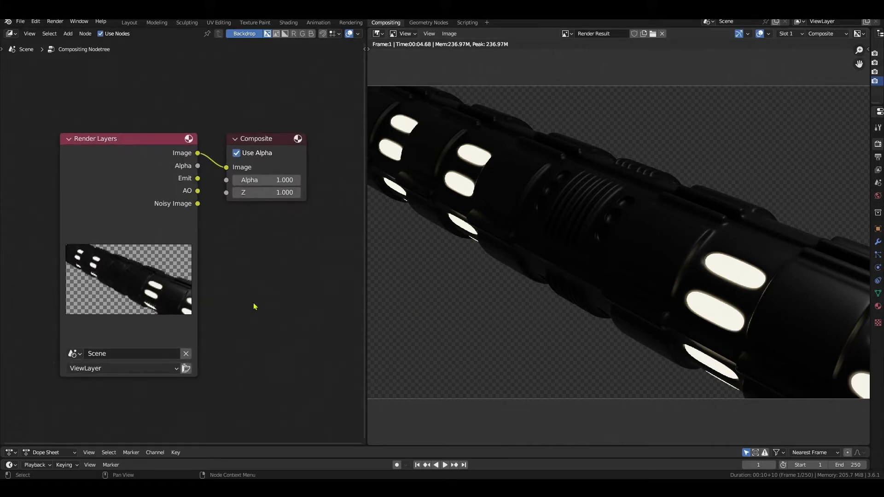
pyautogui.moveTo(150, 148); pyautogui.dragTo(98, 141)
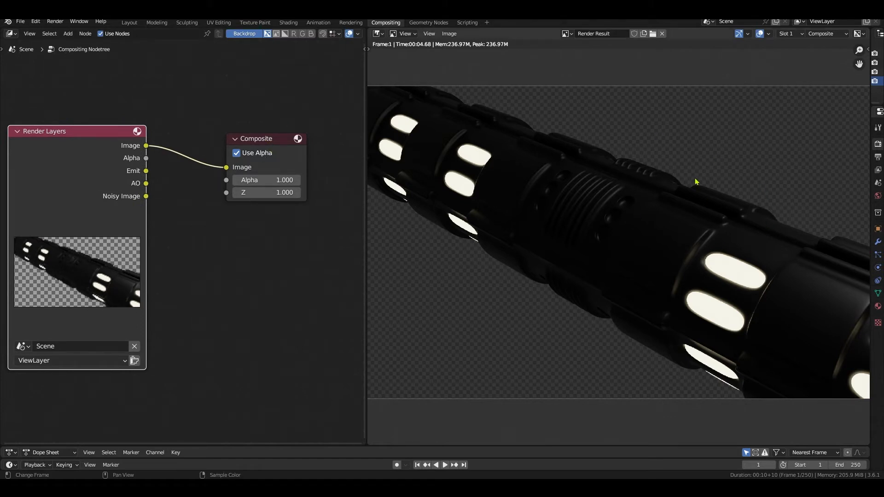
pyautogui.moveTo(254, 143); pyautogui.dragTo(264, 122)
pyautogui.hotkey('ctrl', 's')
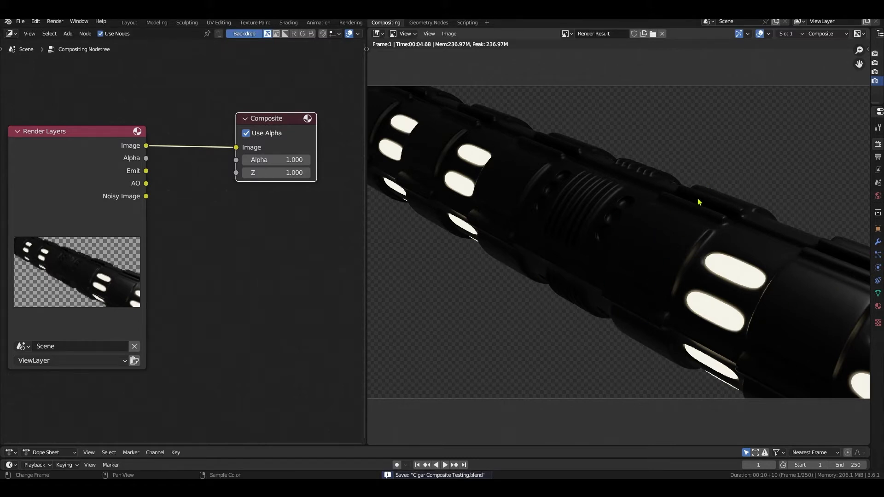
# Insert an Exposure node between the Render Layers and Composite nodes and set its Exposure to 3
pyautogui.click(217, 256)
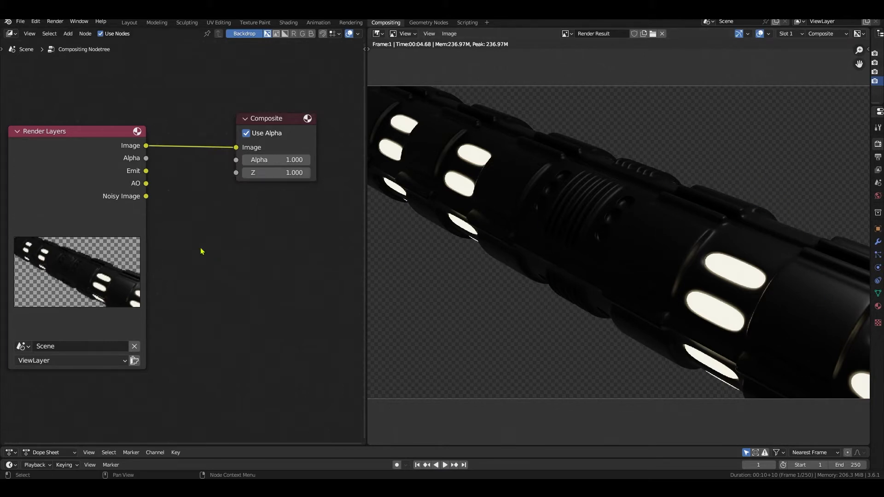
pyautogui.click(68, 34)
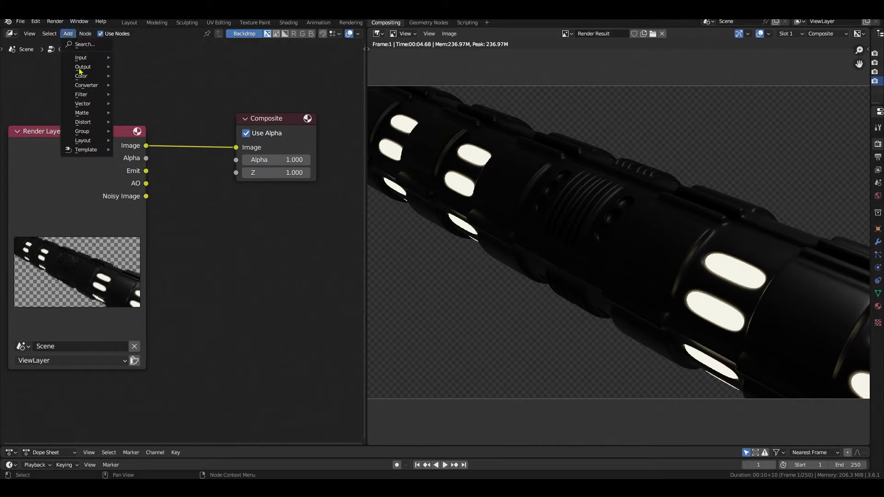
pyautogui.moveTo(82, 76)
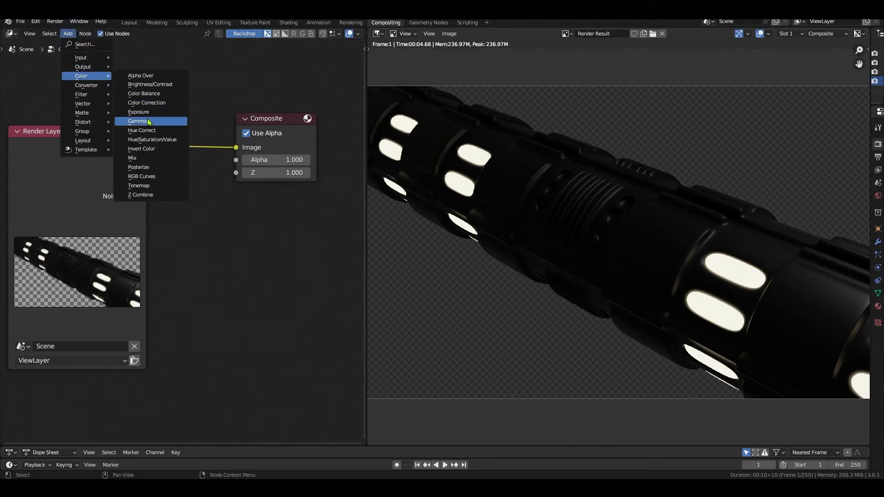
pyautogui.click(138, 112)
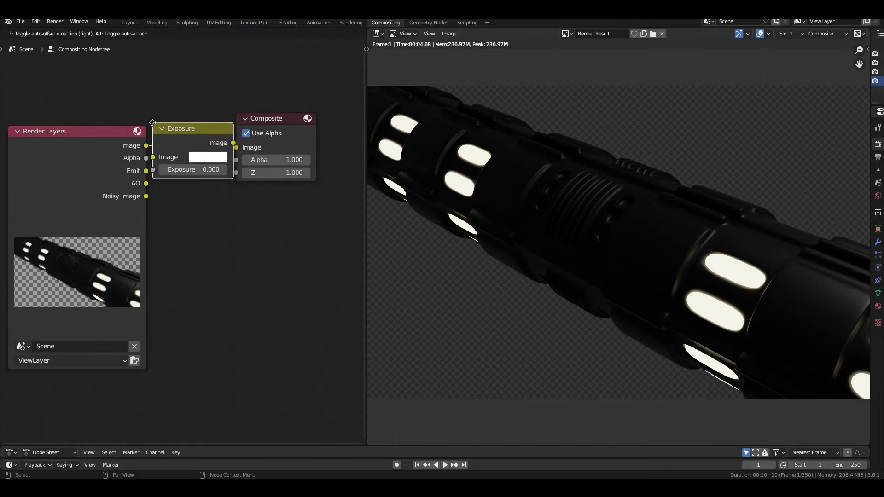
pyautogui.click(154, 125)
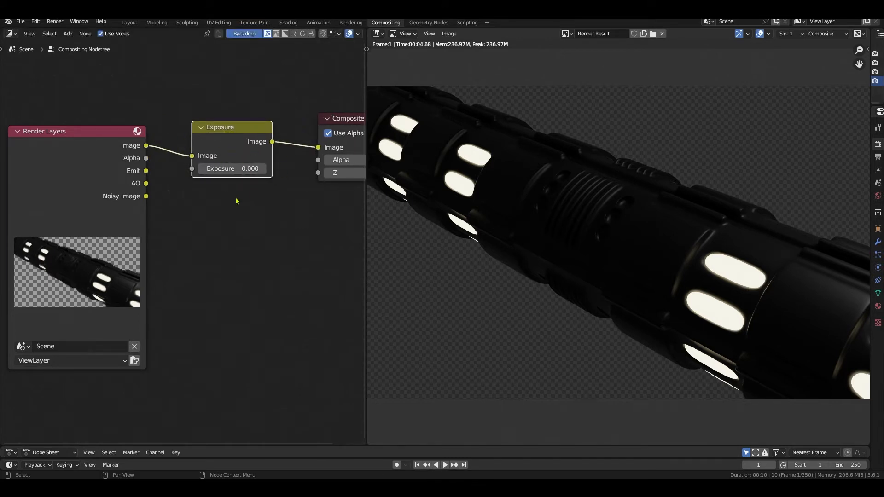
pyautogui.click(243, 170)
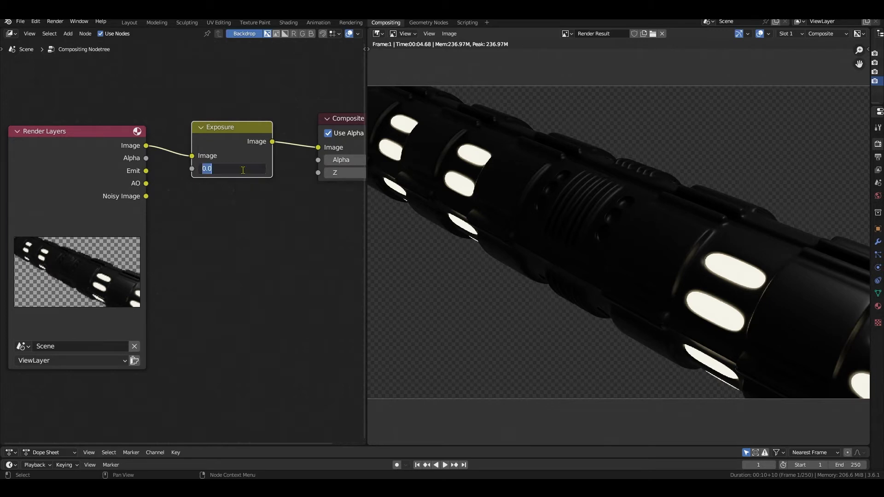
pyautogui.write('3')
pyautogui.press('Return')
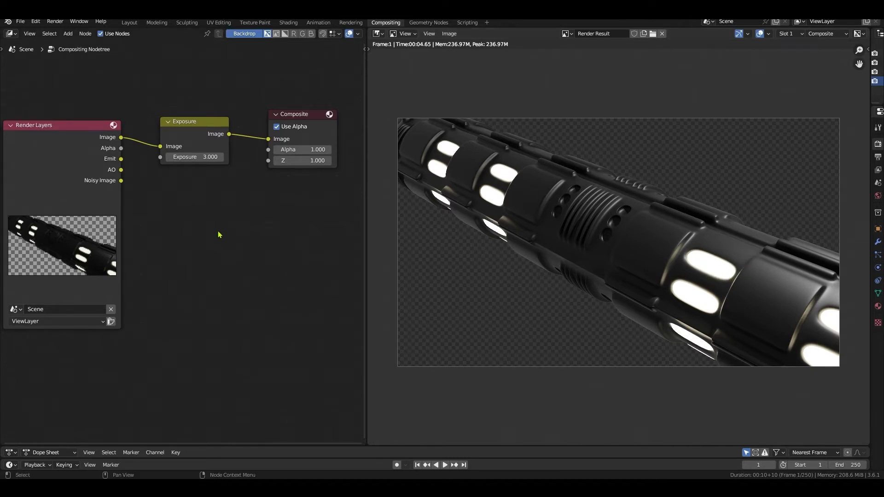
# Add a Glare node set to Fog Glow, fed by the Render Layers Image output and linked to the Composite Image input
pyautogui.click(70, 34)
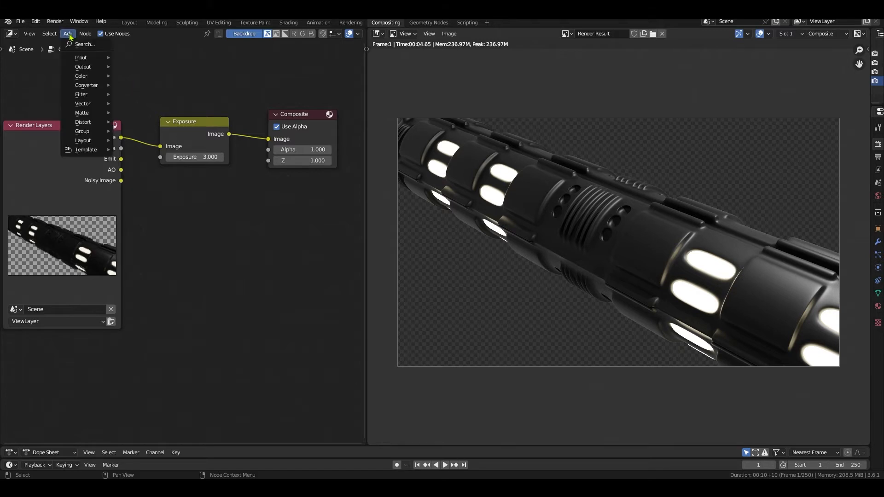
pyautogui.moveTo(80, 94)
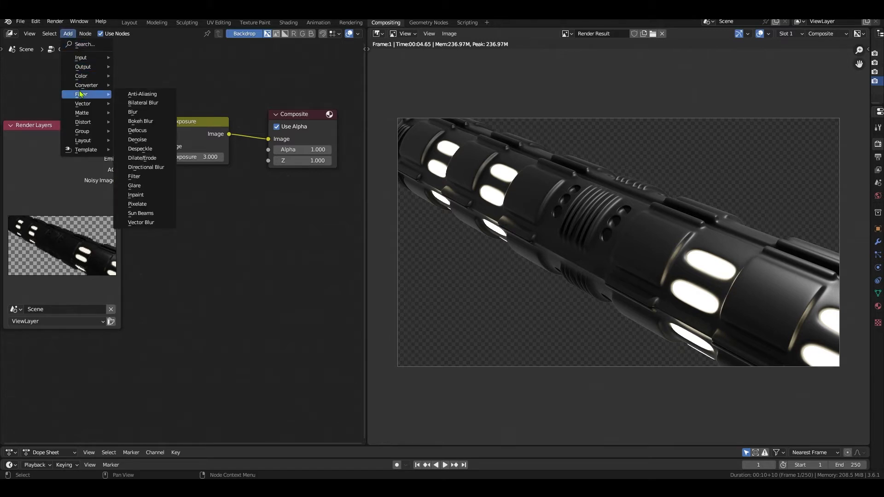
pyautogui.click(136, 186)
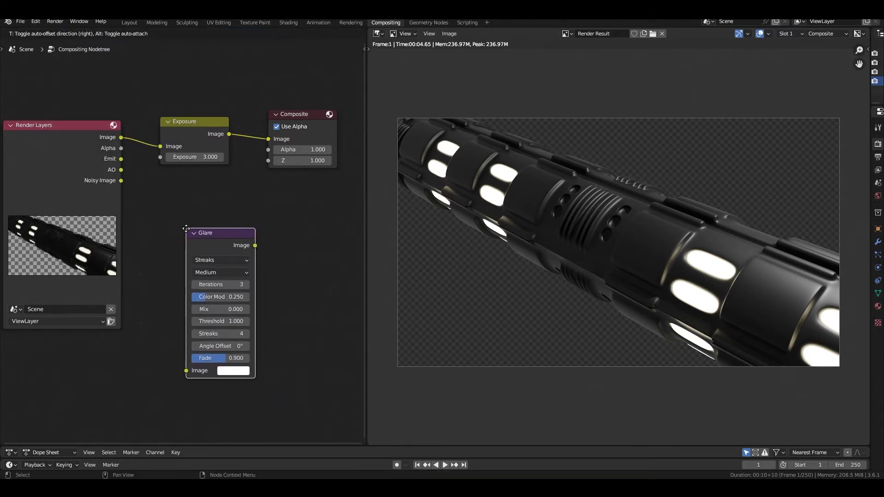
pyautogui.click(186, 229)
pyautogui.moveTo(121, 138); pyautogui.dragTo(187, 371)
pyautogui.moveTo(255, 246); pyautogui.dragTo(269, 139)
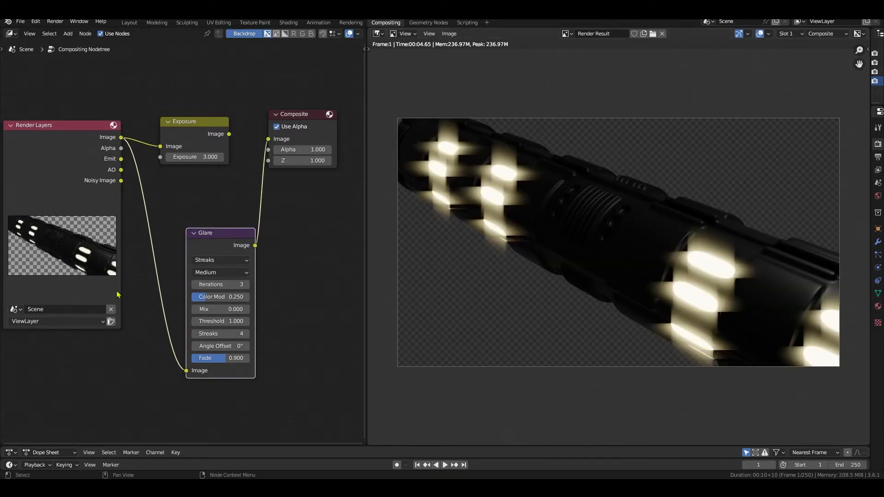
pyautogui.click(207, 261)
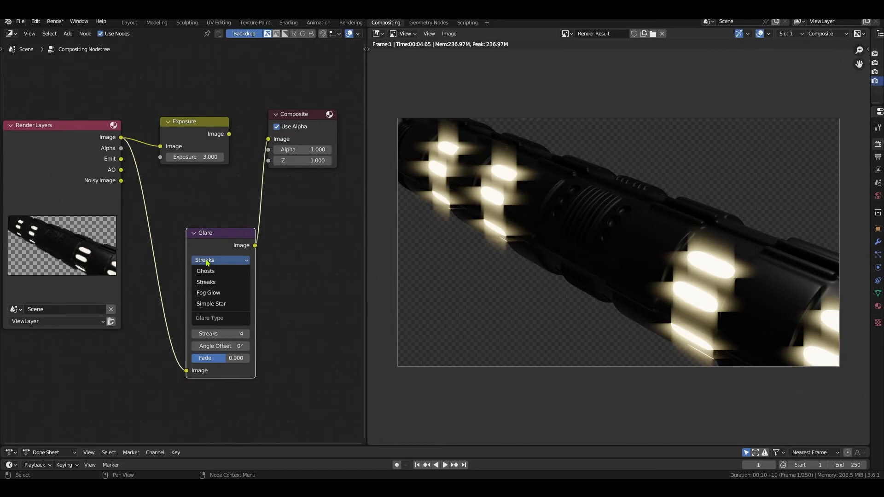
pyautogui.click(208, 293)
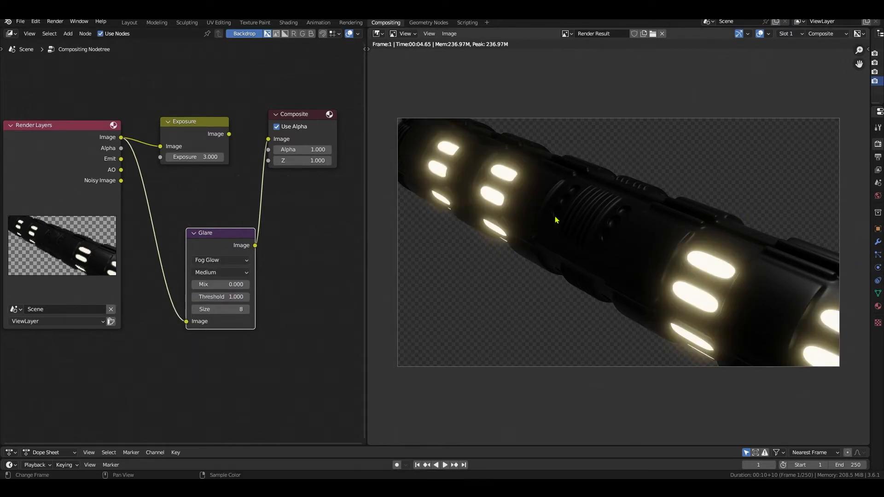
# Move the Exposure and Glare nodes further apart and feed the Glare node from the Render Layers Emit output
pyautogui.moveTo(229, 134); pyautogui.dragTo(186, 322)
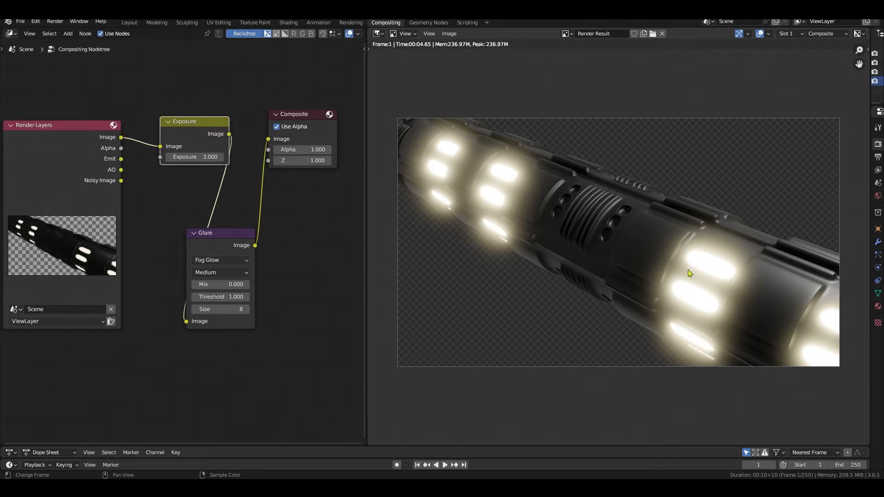
pyautogui.moveTo(230, 233); pyautogui.dragTo(253, 239)
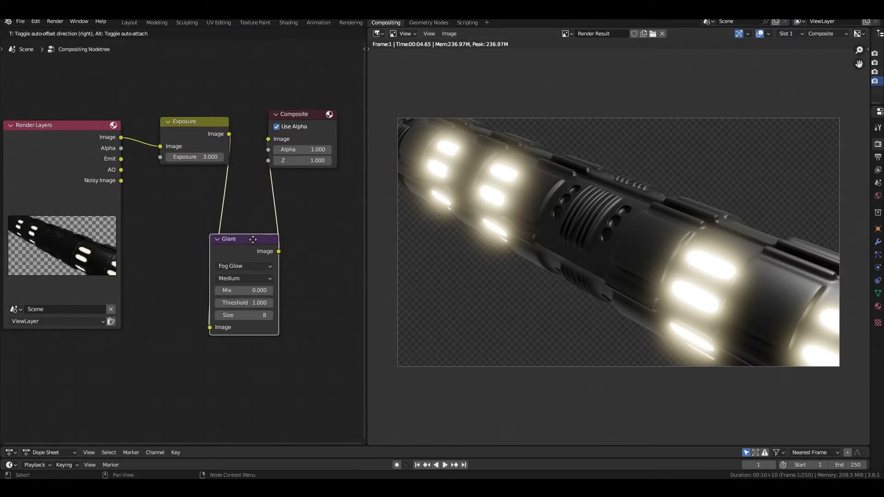
pyautogui.moveTo(193, 122); pyautogui.dragTo(175, 94)
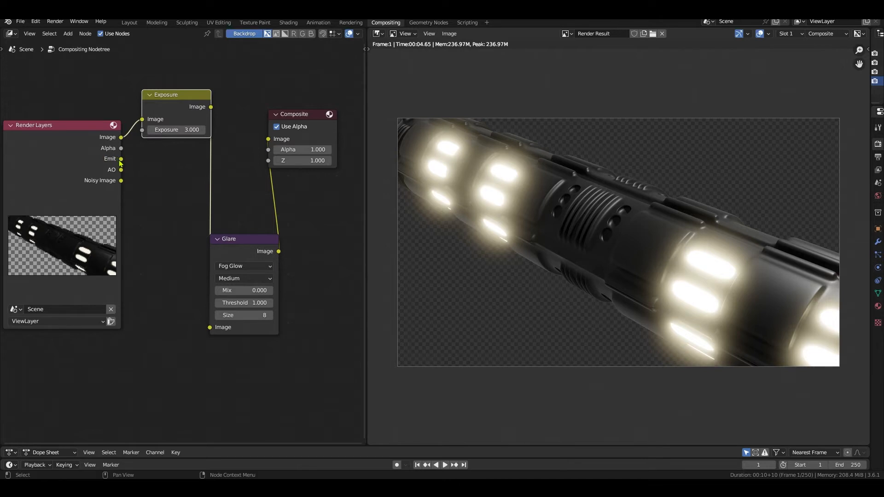
pyautogui.moveTo(122, 159); pyautogui.dragTo(215, 330)
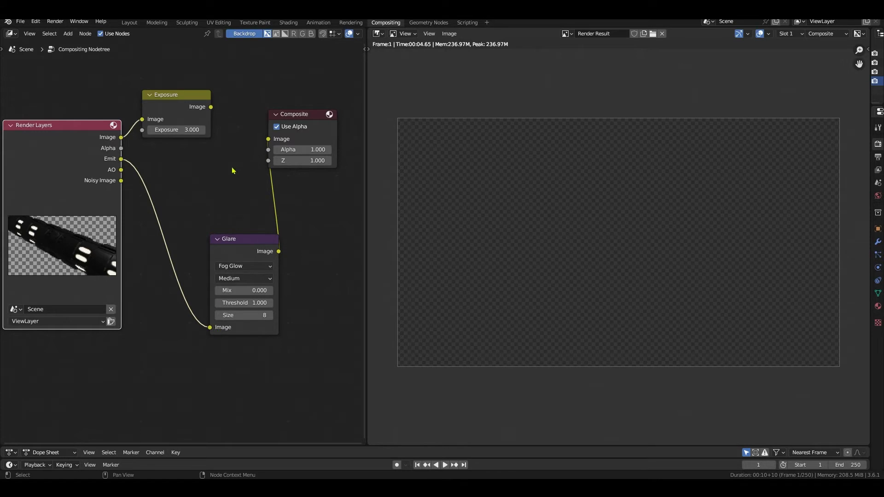
# Re-render the scene image from the Layout workspace and return to the Compositing workspace
pyautogui.click(129, 23)
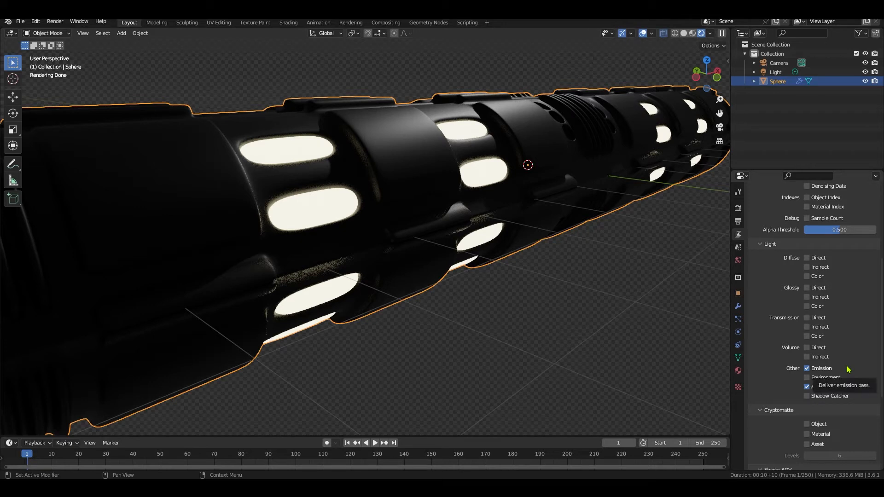
pyautogui.click(54, 22)
pyautogui.click(56, 30)
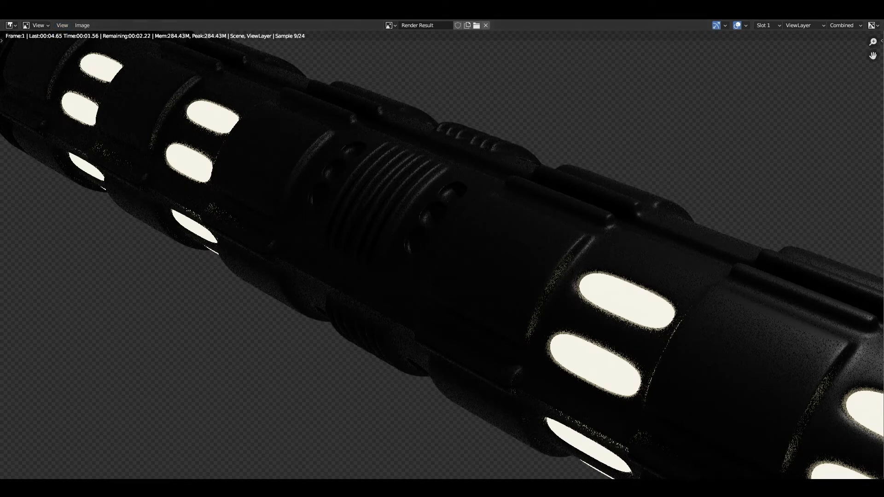
pyautogui.click(820, 7)
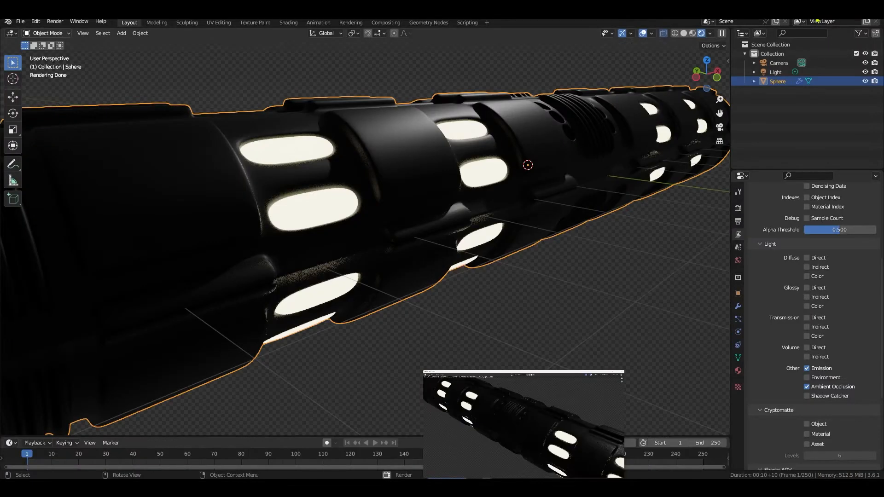
pyautogui.click(385, 25)
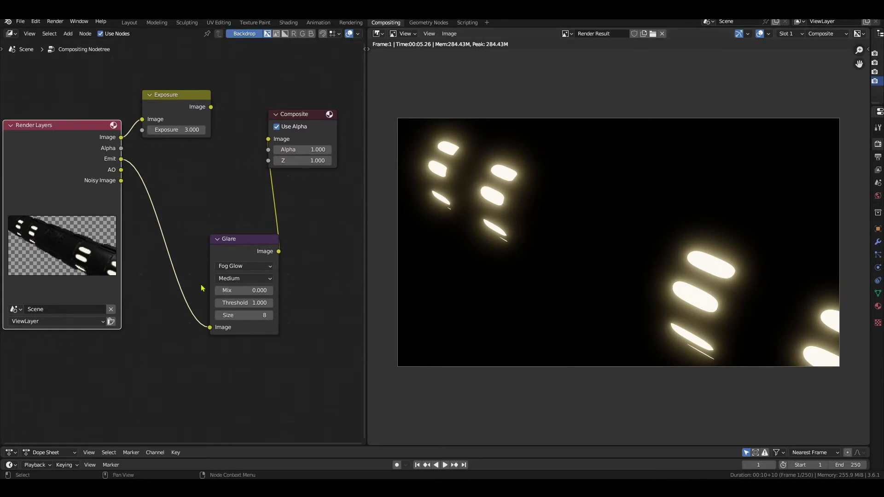
# Link the Emit output directly to Composite to compare it without glare, and reconnect the Glare output
pyautogui.moveTo(122, 161); pyautogui.dragTo(269, 138)
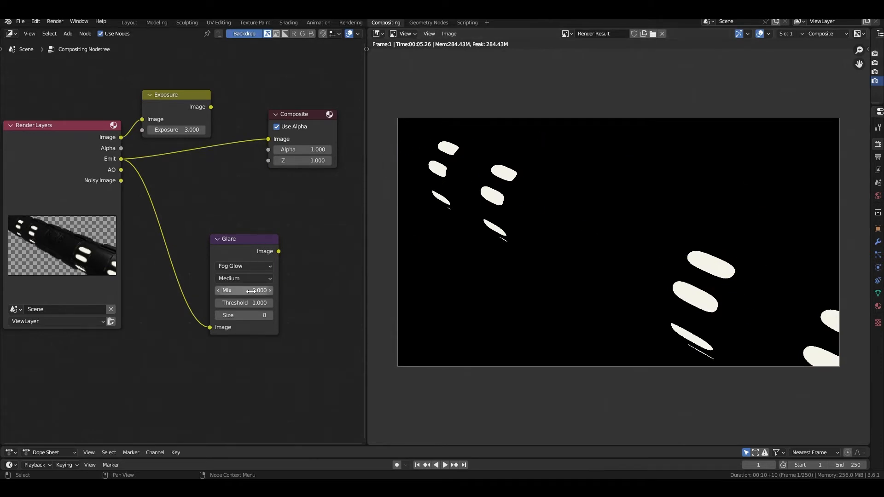
pyautogui.moveTo(278, 251); pyautogui.dragTo(268, 139)
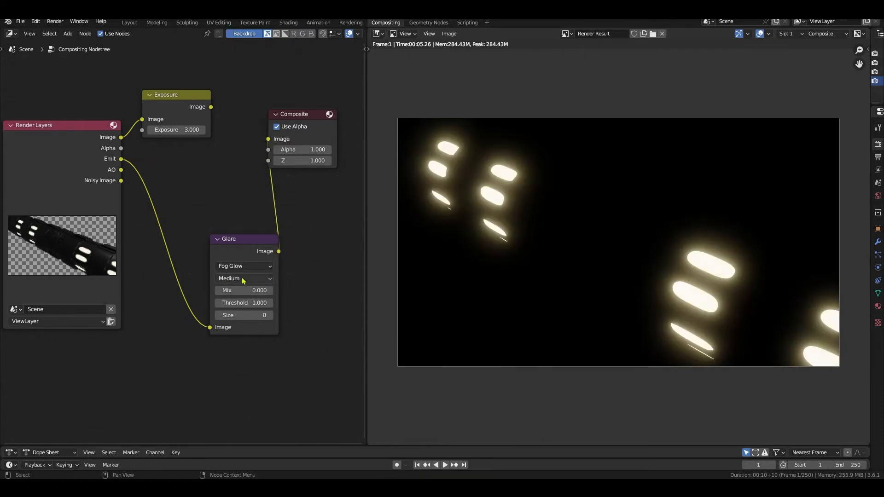
# Reposition the Glare node beneath Exposure and shift the Composite node away to make room between them
pyautogui.moveTo(250, 237); pyautogui.dragTo(204, 207)
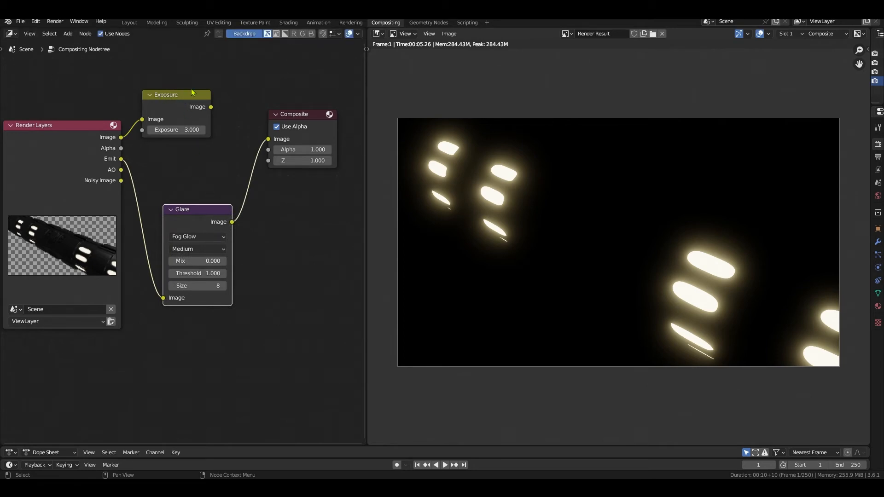
pyautogui.click(175, 97)
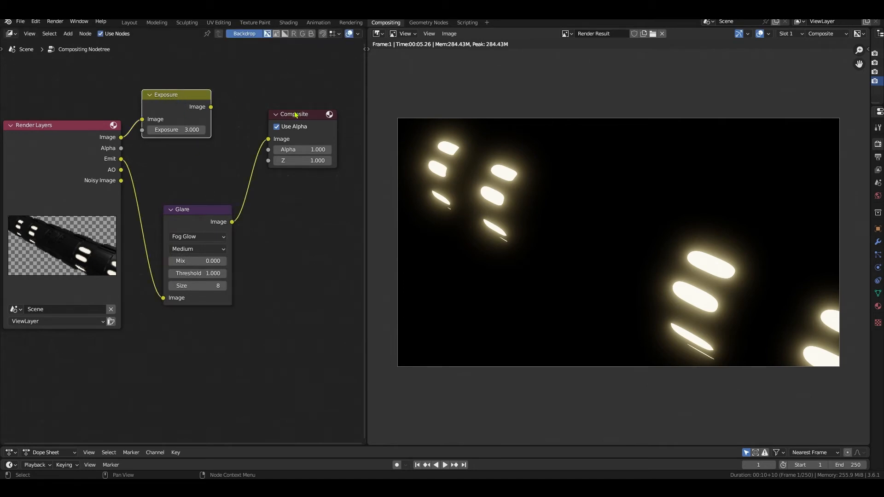
pyautogui.moveTo(295, 115); pyautogui.dragTo(315, 114)
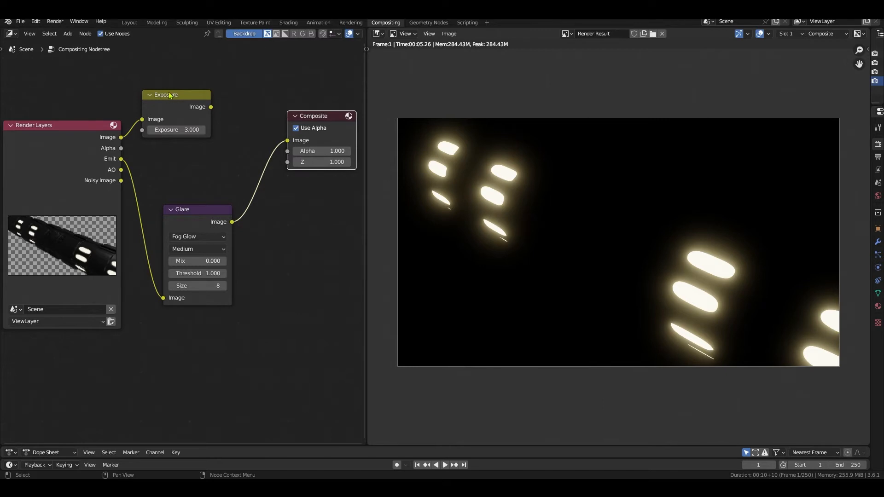
pyautogui.click(169, 95)
# Insert a Mix node between Glare and Composite, and connect the Exposure output to its second Image input
pyautogui.click(69, 34)
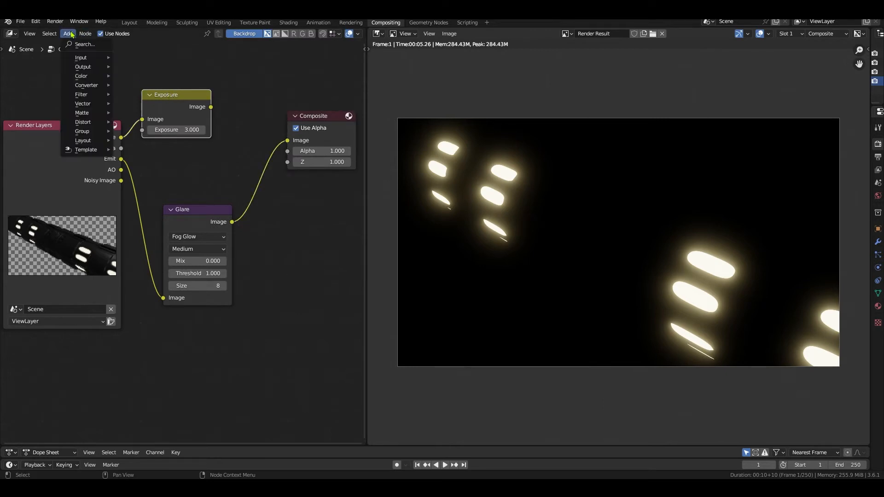
pyautogui.moveTo(87, 78)
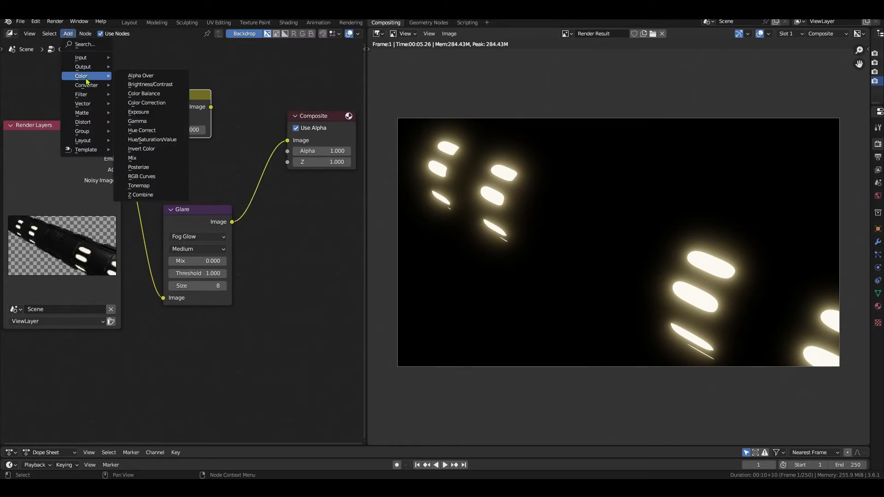
pyautogui.click(132, 159)
pyautogui.click(208, 121)
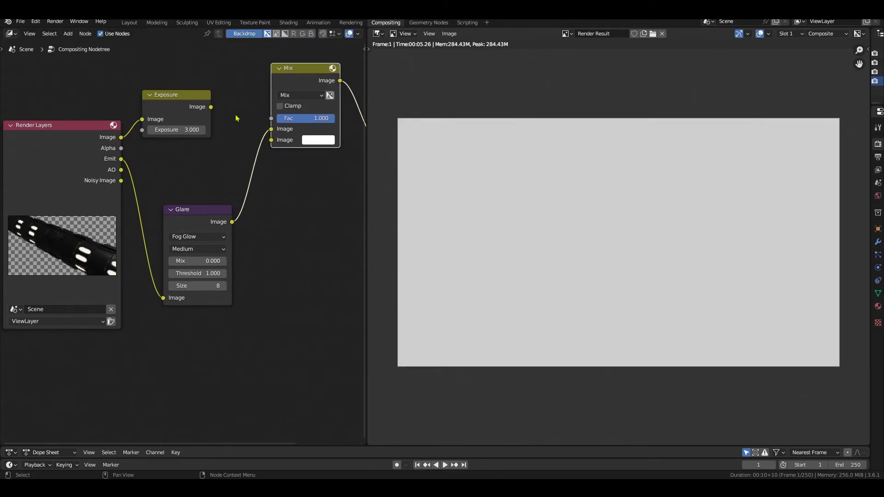
pyautogui.moveTo(211, 108); pyautogui.dragTo(273, 142)
pyautogui.moveTo(300, 161); pyautogui.dragTo(220, 226, button='middle')
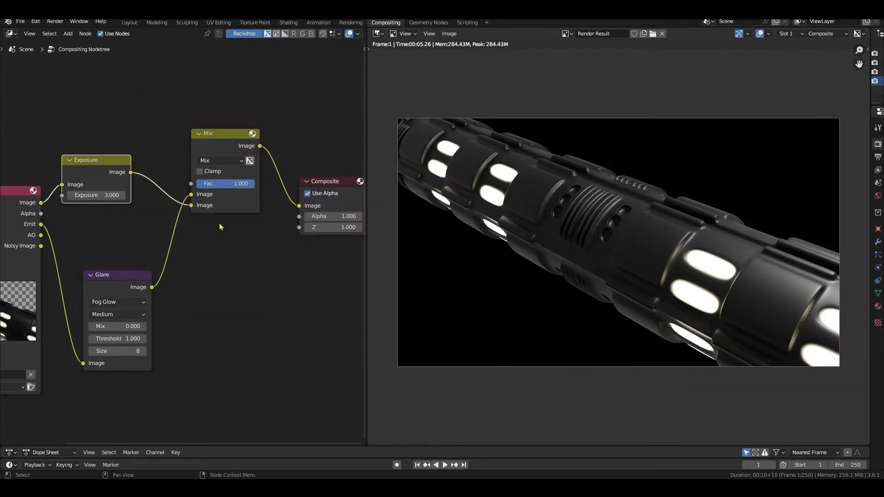
# Set the Mix node's blending mode to Add to combine the glow with the exposed render
pyautogui.moveTo(234, 185); pyautogui.dragTo(255, 185)
pyautogui.click(231, 161)
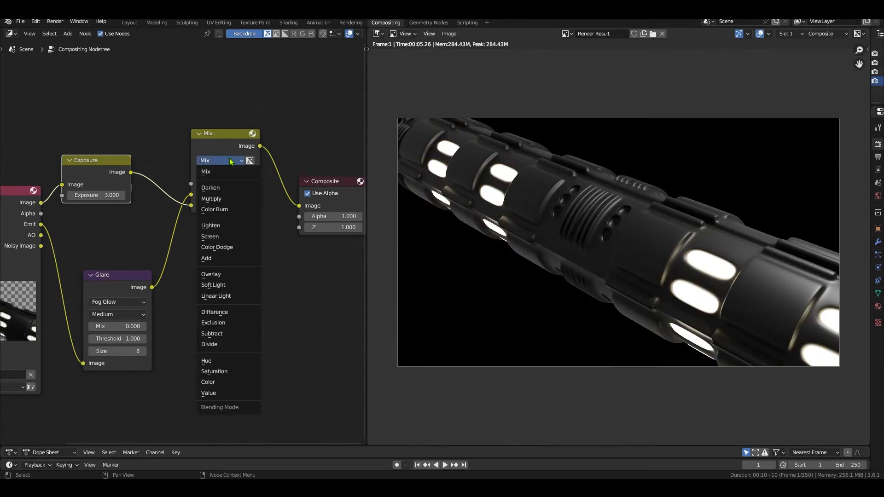
pyautogui.click(215, 259)
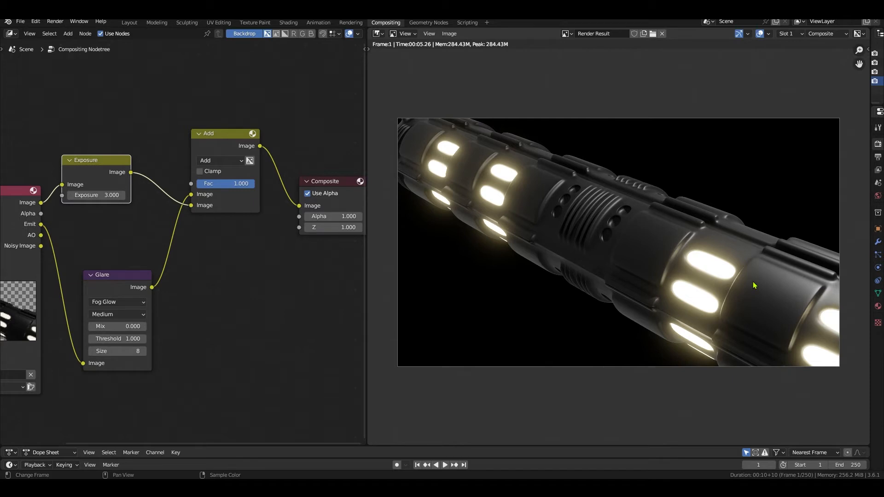
pyautogui.scroll(-5, 245, 301)
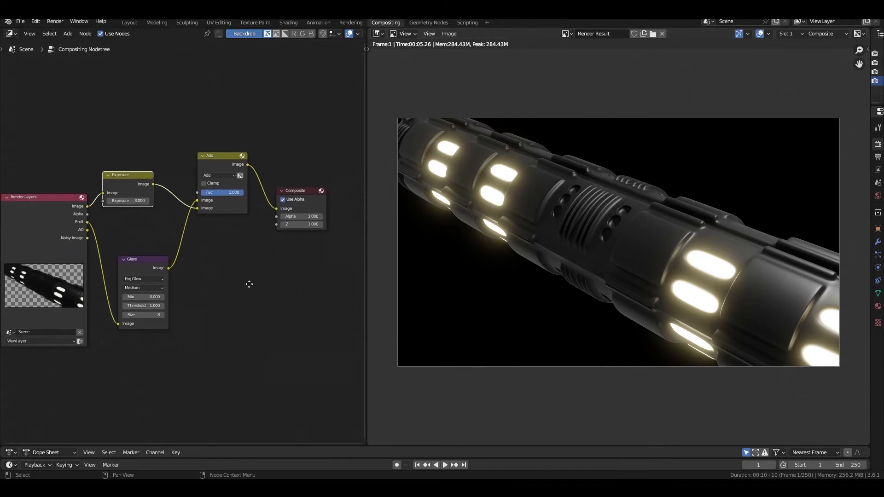
pyautogui.moveTo(249, 284); pyautogui.dragTo(250, 251, button='middle')
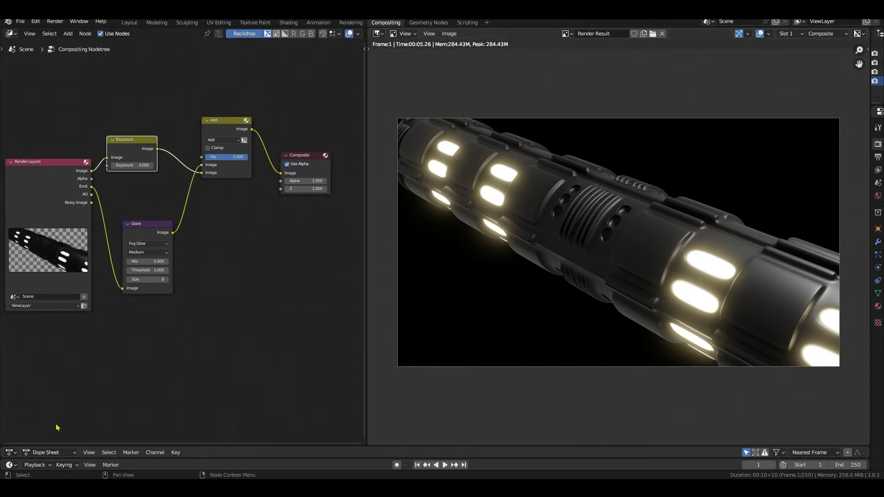
pyautogui.click(173, 359)
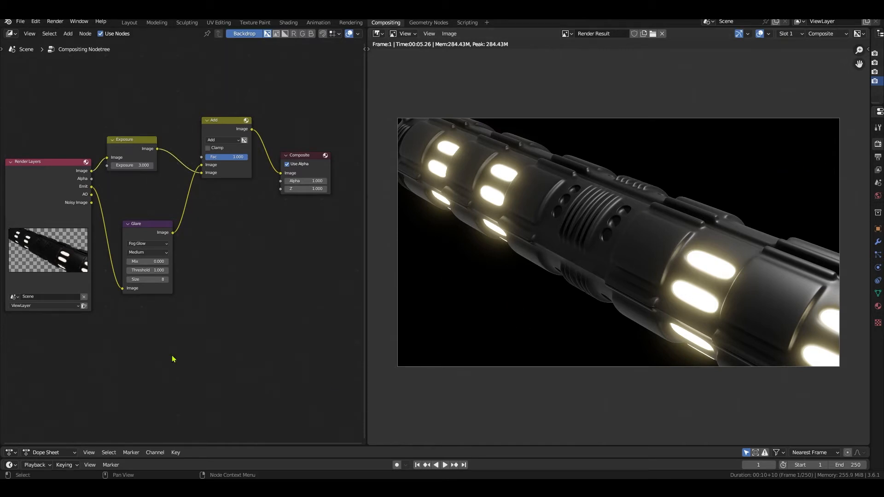
# Add an Image input node below the Glare node and load Space Background.png into it
pyautogui.click(67, 34)
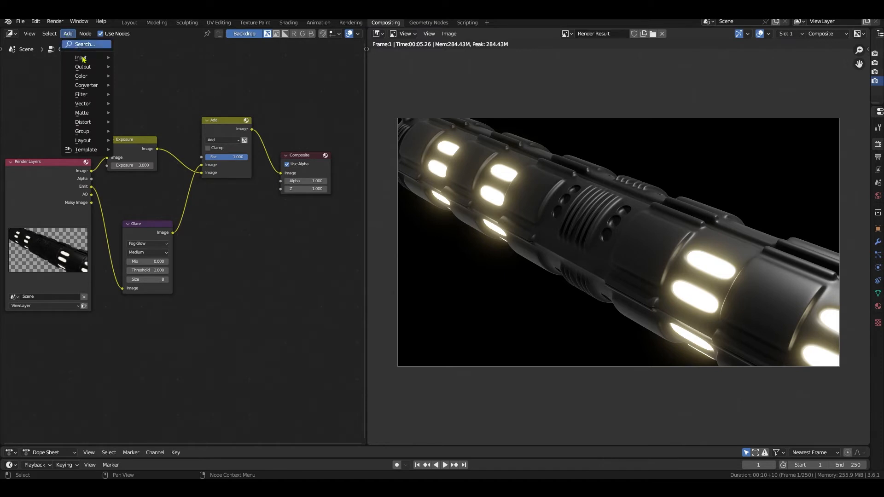
pyautogui.moveTo(85, 61)
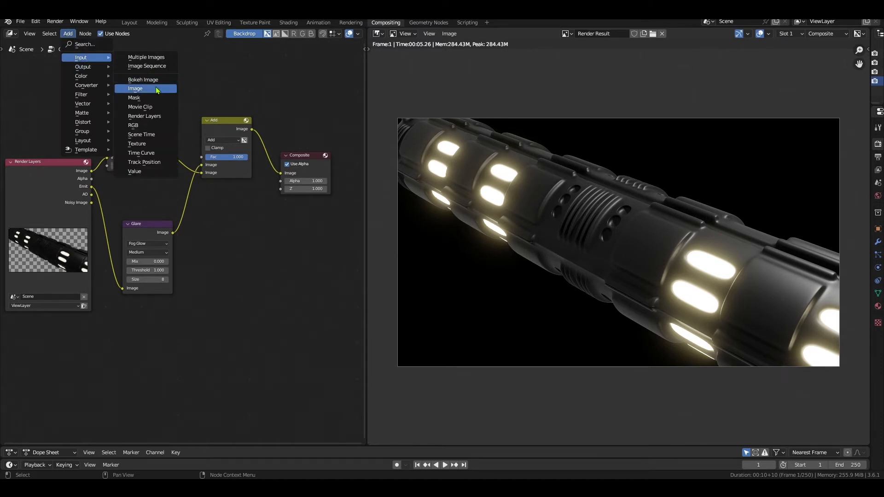
pyautogui.click(135, 88)
pyautogui.click(124, 318)
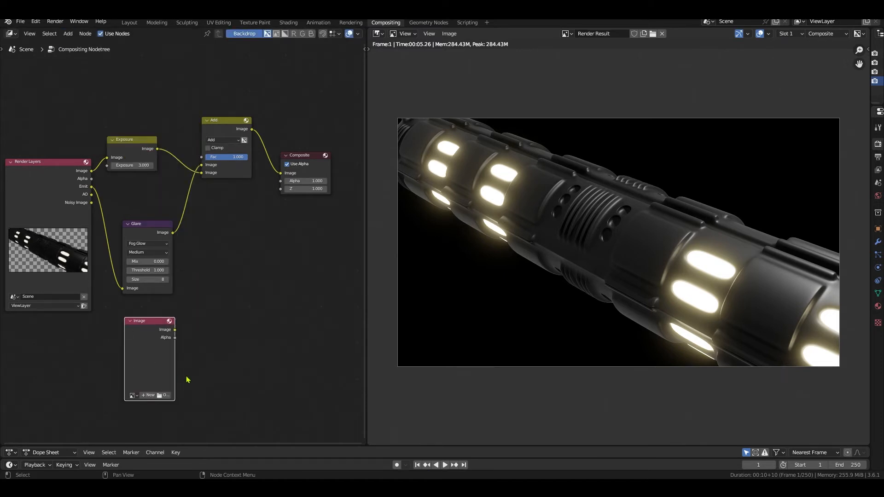
pyautogui.click(162, 396)
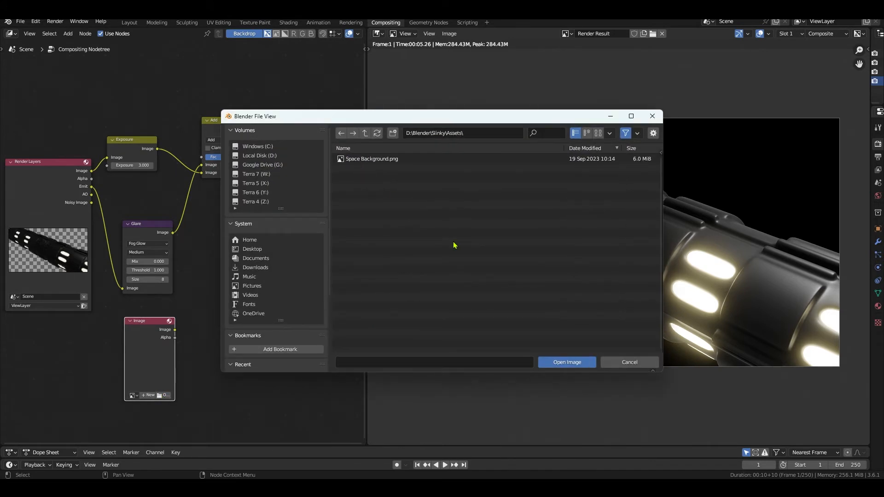
pyautogui.click(385, 159)
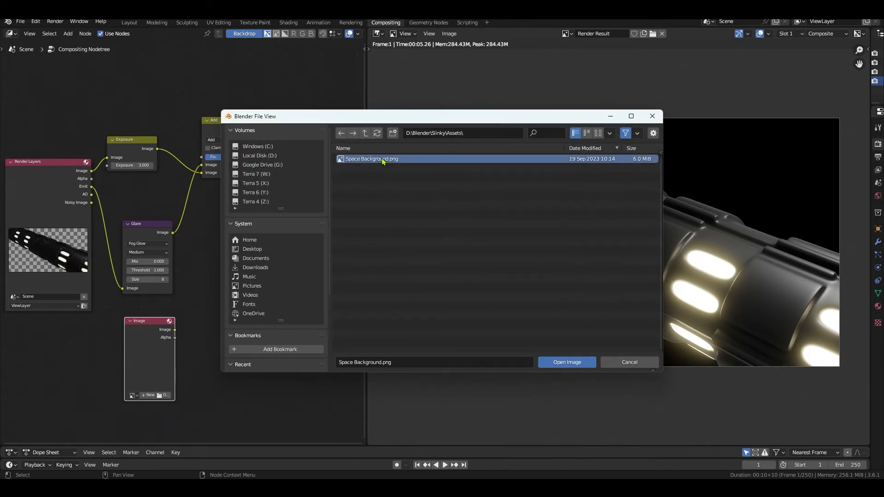
pyautogui.click(580, 364)
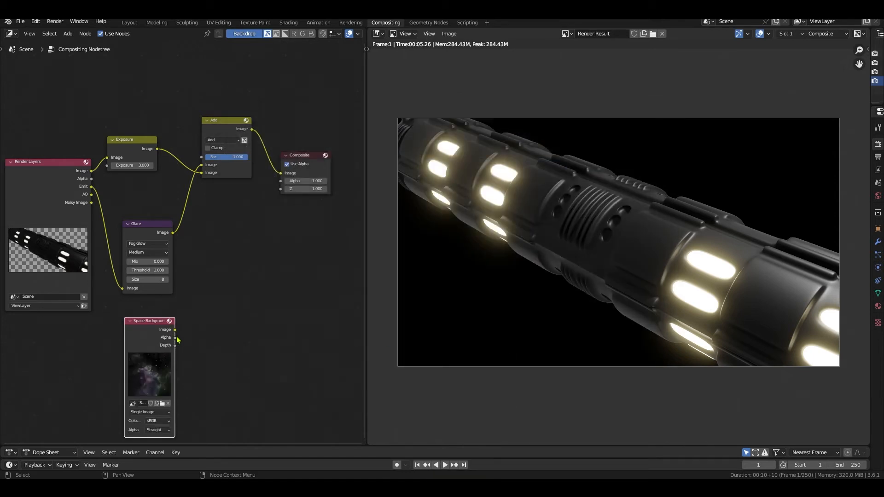
# Link the Space Background image directly to Composite to preview it, then reconnect the Add output and shift Composite aside
pyautogui.moveTo(175, 329); pyautogui.dragTo(279, 178)
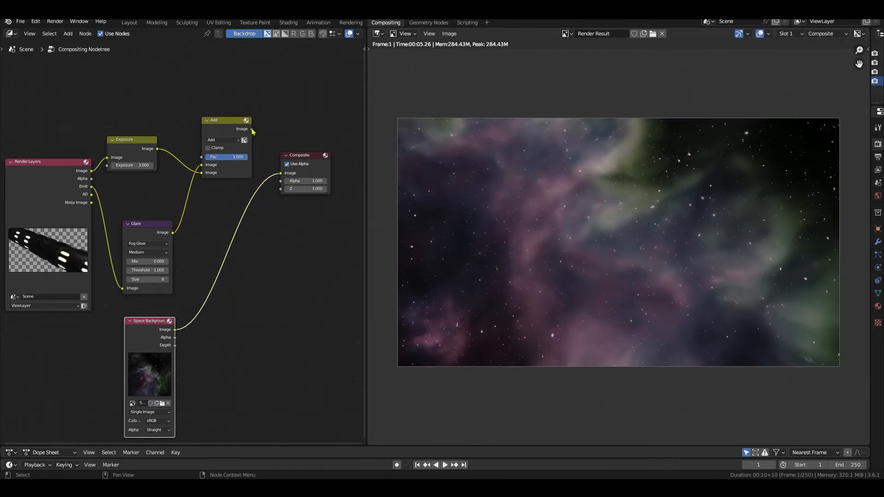
pyautogui.moveTo(251, 129); pyautogui.dragTo(328, 151)
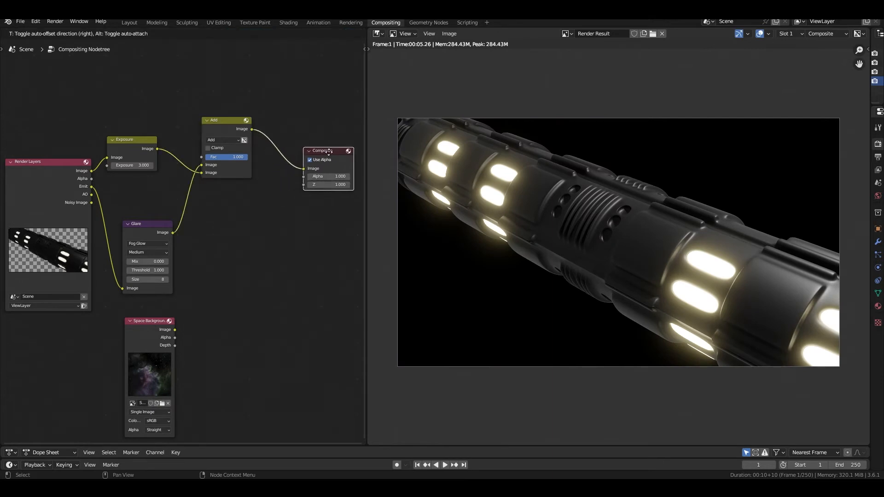
# Add an Alpha Over node and connect the Add node's output to its second Image input
pyautogui.click(72, 36)
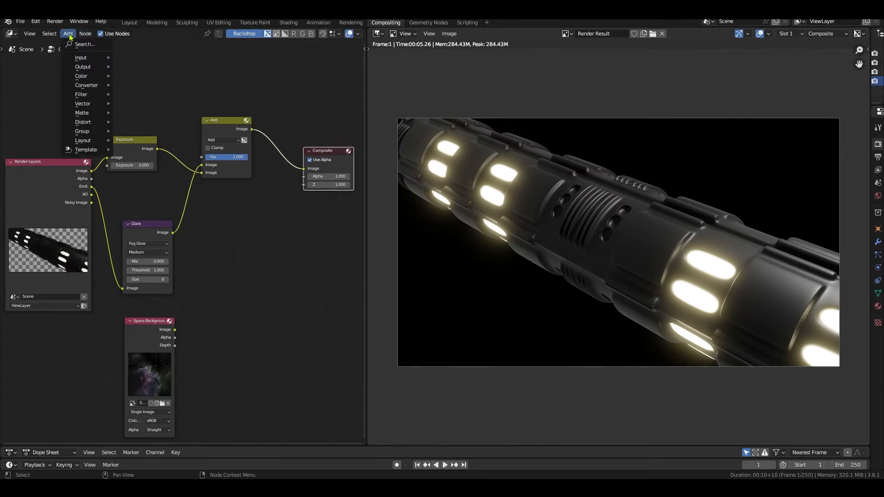
pyautogui.moveTo(81, 76)
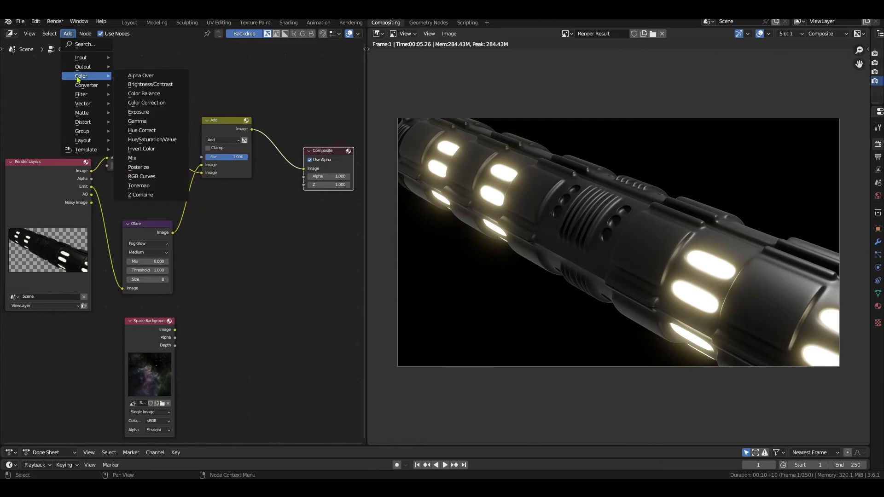
pyautogui.click(142, 78)
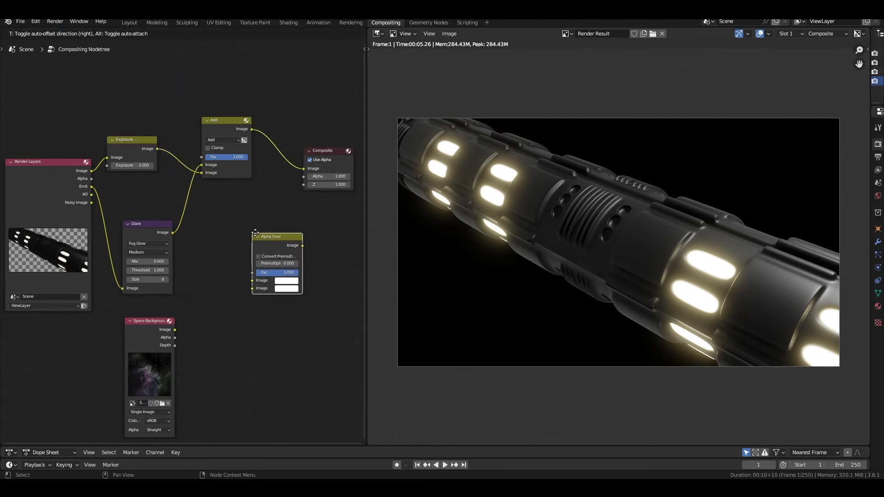
pyautogui.click(258, 232)
pyautogui.moveTo(252, 130); pyautogui.dragTo(255, 288)
# Arrange the Alpha Over and Add nodes, connect the Space Background image to Alpha Over's first Image input, and its output to Composite
pyautogui.moveTo(285, 236); pyautogui.dragTo(295, 208)
pyautogui.moveTo(234, 121); pyautogui.dragTo(226, 181)
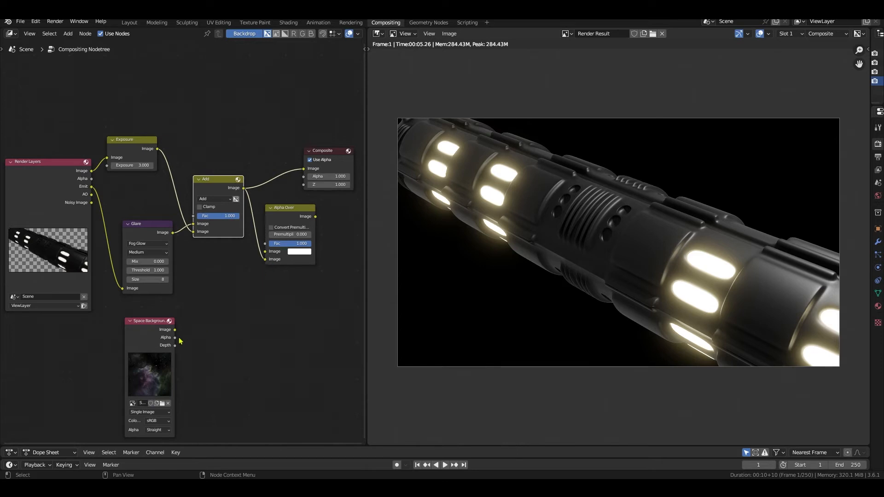
pyautogui.moveTo(175, 330); pyautogui.dragTo(264, 251)
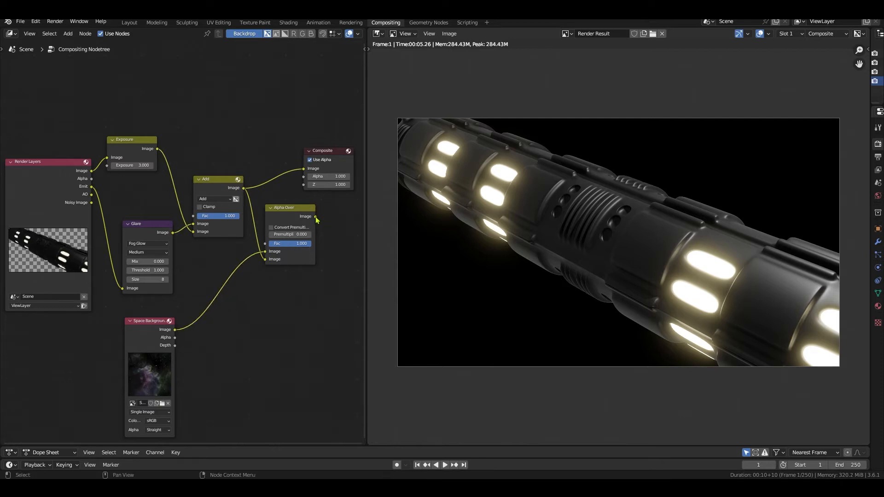
pyautogui.moveTo(316, 217); pyautogui.dragTo(307, 170)
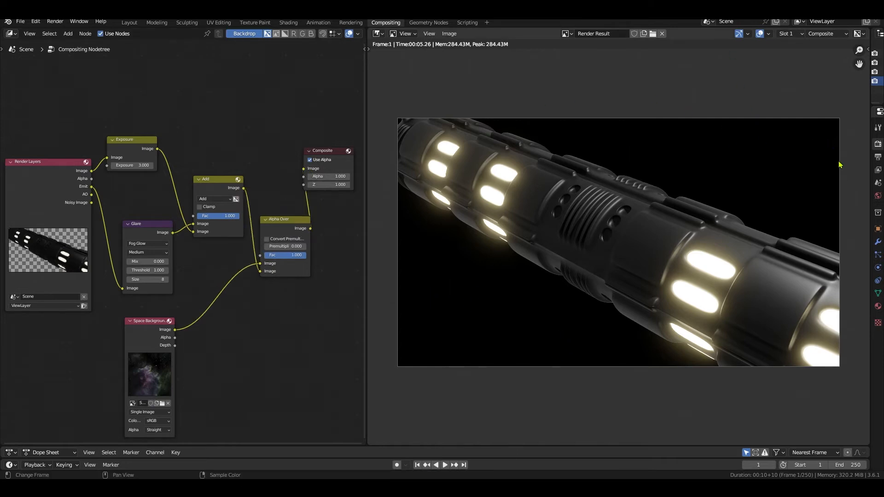
# Reposition the Add and Render Layers nodes, and connect the render's Alpha output to Alpha Over's Fac input
pyautogui.click(205, 183)
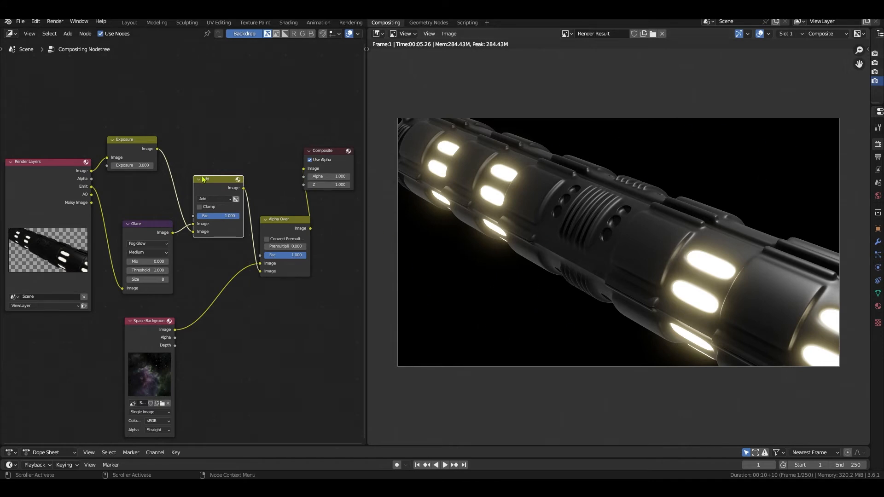
pyautogui.moveTo(217, 184); pyautogui.dragTo(215, 153)
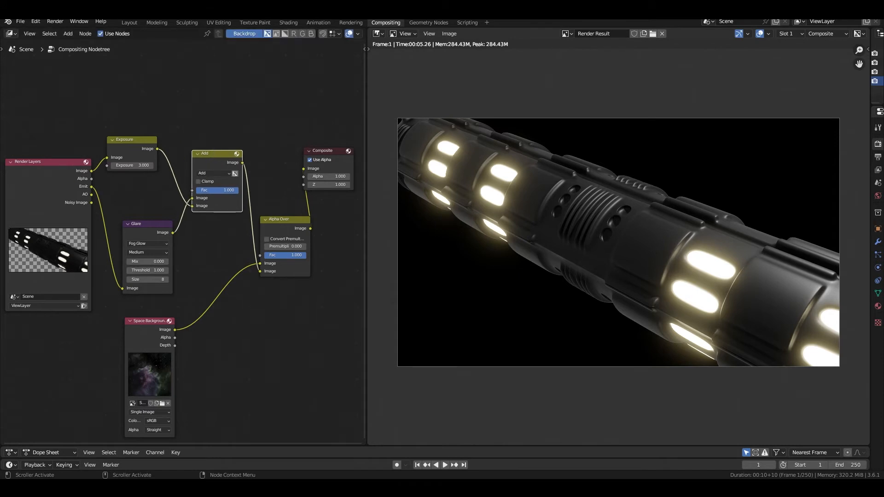
pyautogui.moveTo(46, 160); pyautogui.dragTo(42, 155)
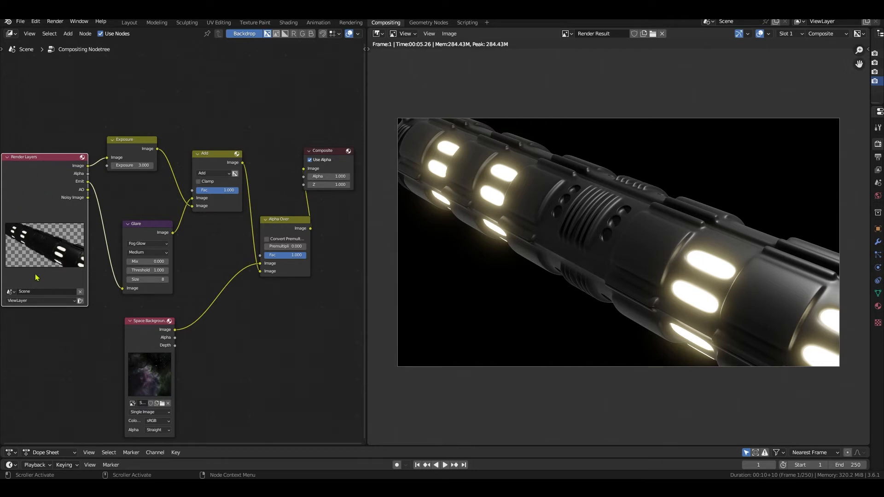
pyautogui.moveTo(88, 174); pyautogui.dragTo(213, 274)
pyautogui.moveTo(238, 266); pyautogui.dragTo(261, 256)
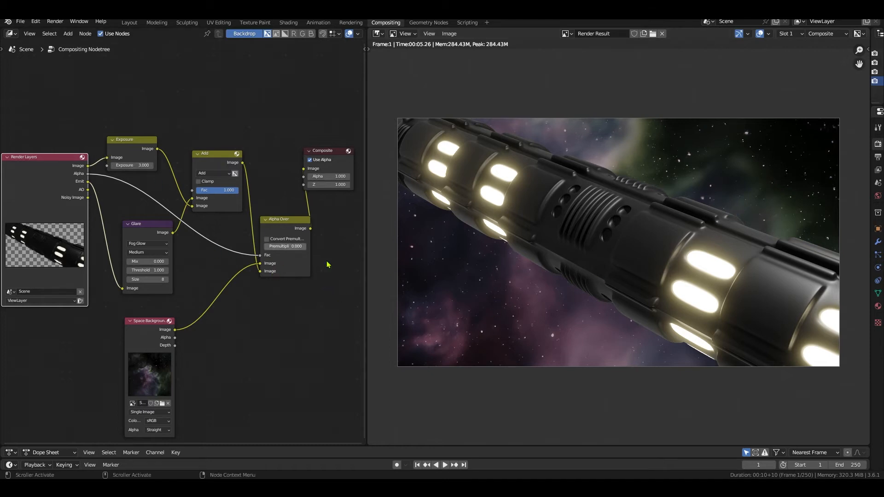
# Shift the Space Background node aside and insert a Gamma node set to 1.4 between it and Alpha Over
pyautogui.click(283, 223)
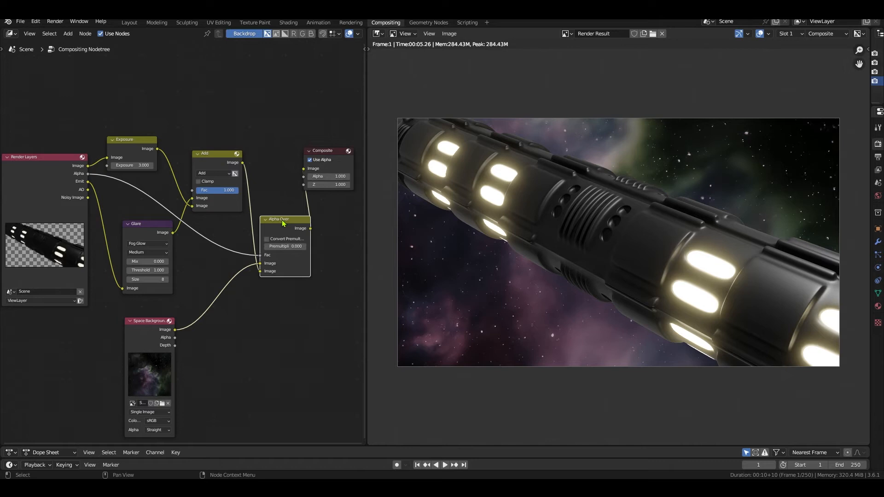
pyautogui.moveTo(152, 323); pyautogui.dragTo(122, 320)
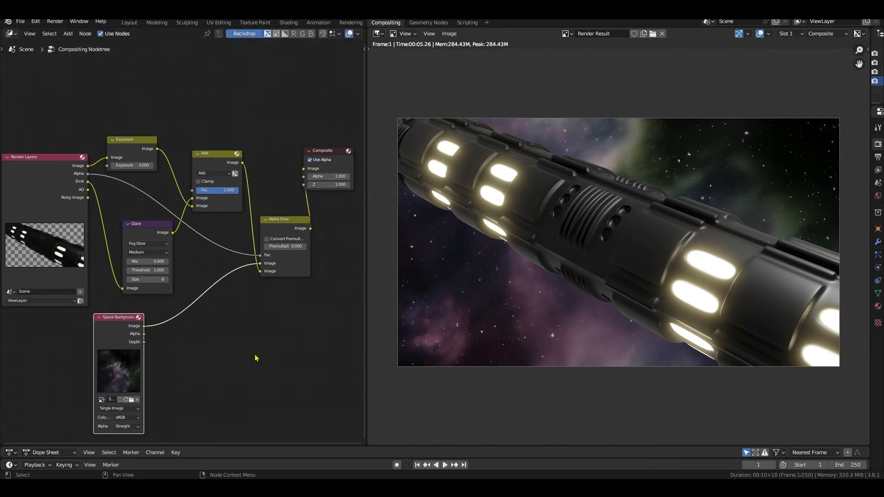
pyautogui.click(256, 358)
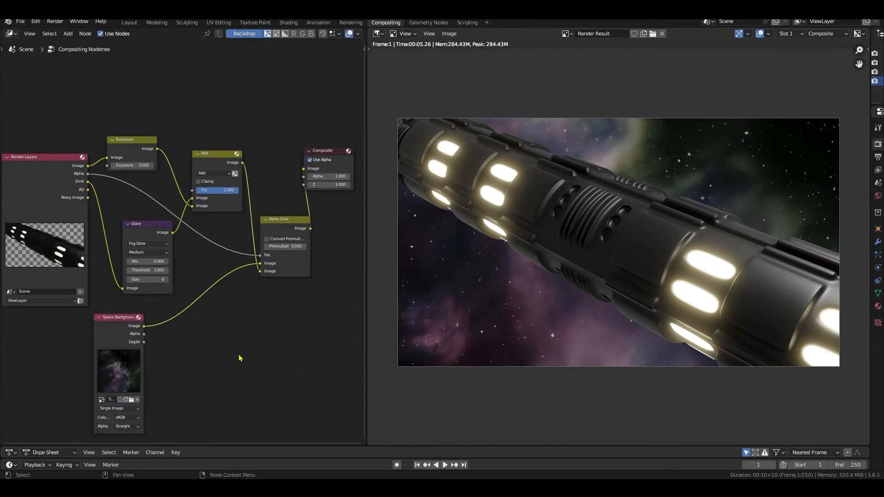
pyautogui.click(69, 34)
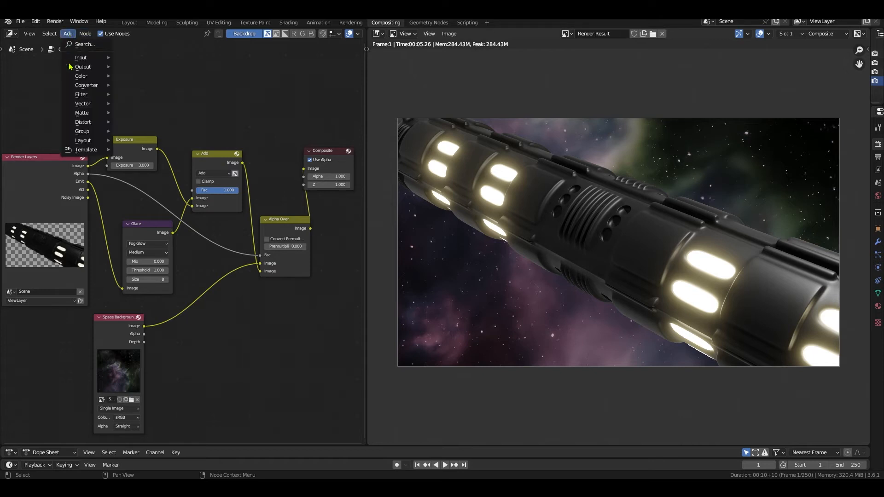
pyautogui.moveTo(74, 79)
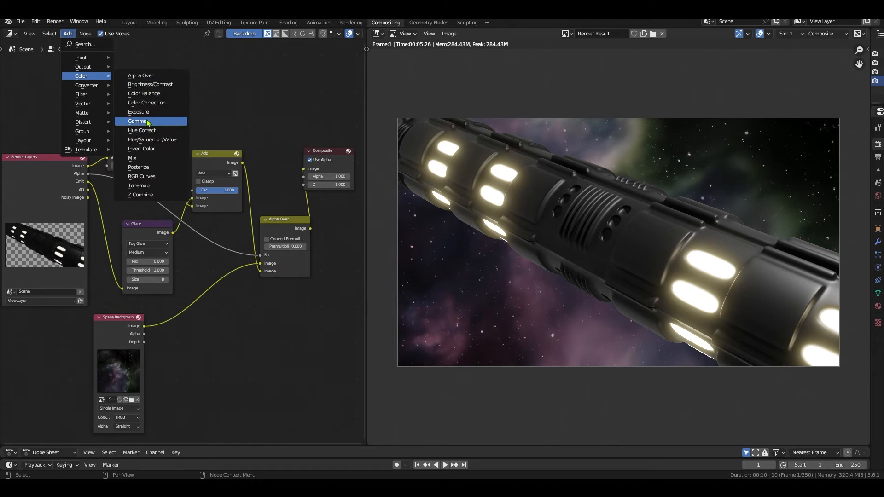
pyautogui.click(138, 121)
pyautogui.click(190, 299)
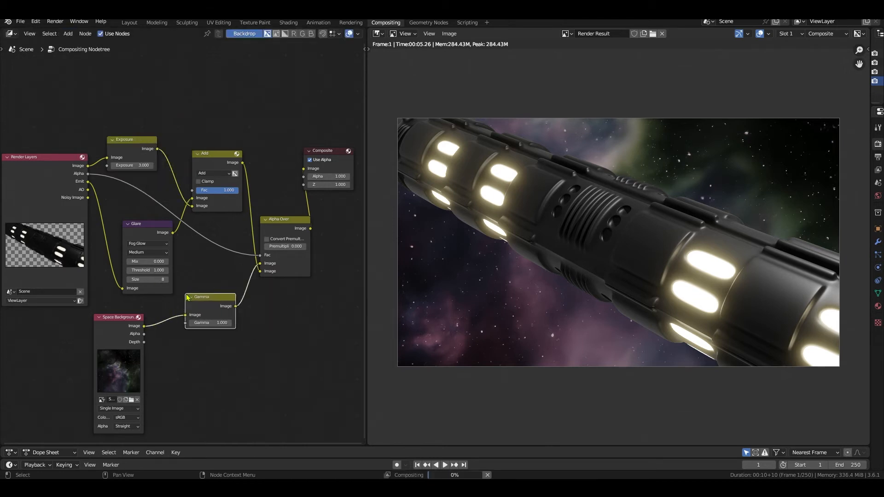
pyautogui.click(216, 325)
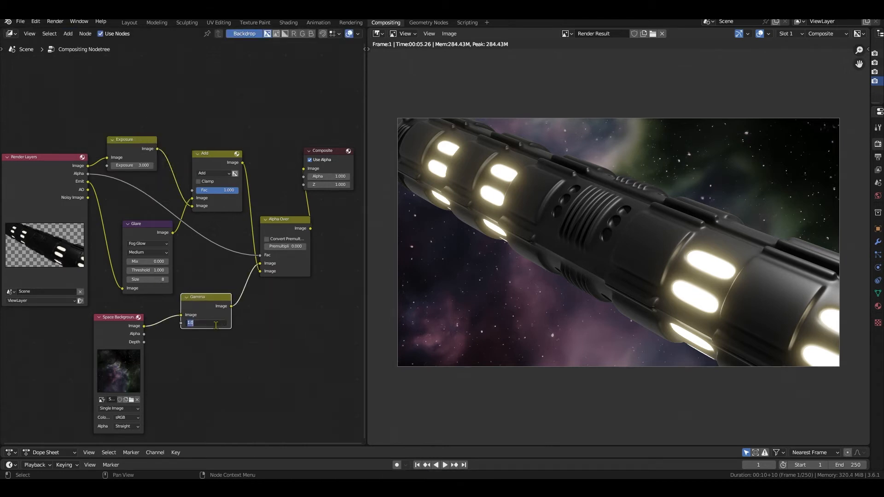
pyautogui.press('Return')
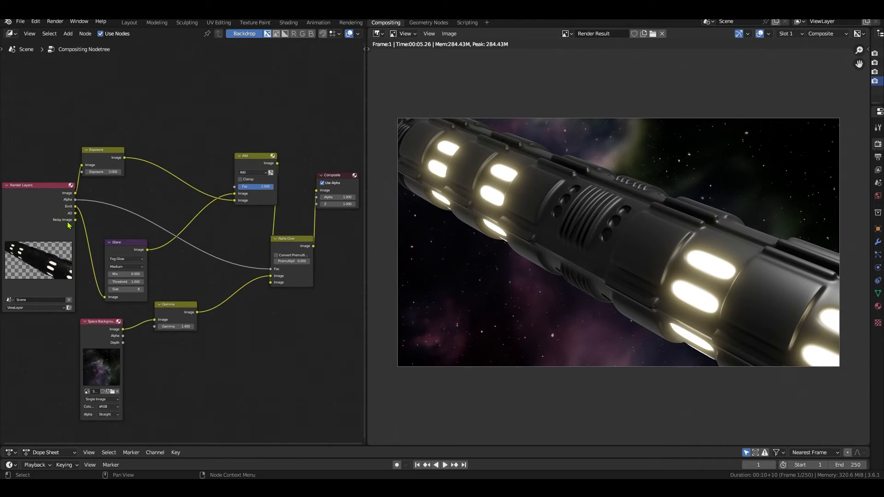
# Insert a Mix node between Exposure and Add, and connect the AO output to its second Image input
pyautogui.scroll(1, 56, 229)
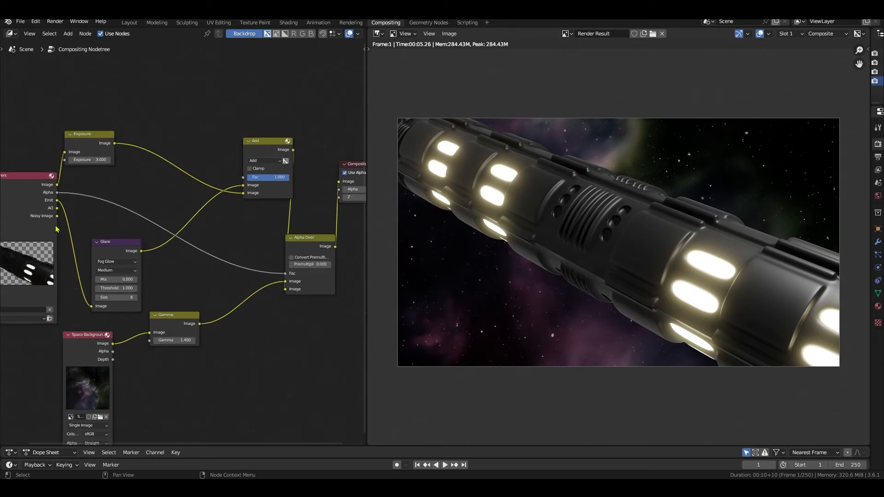
pyautogui.scroll(1, 56, 229)
pyautogui.moveTo(57, 229); pyautogui.dragTo(97, 249, button='middle')
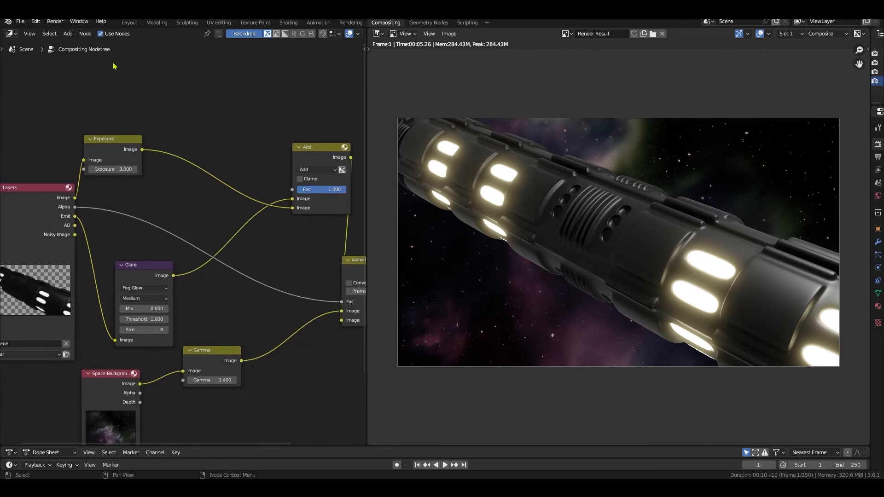
pyautogui.click(68, 33)
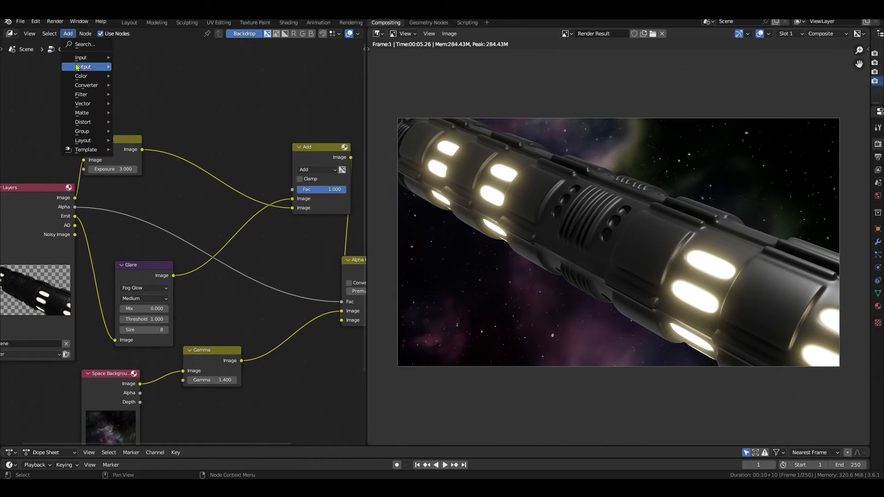
pyautogui.moveTo(80, 77)
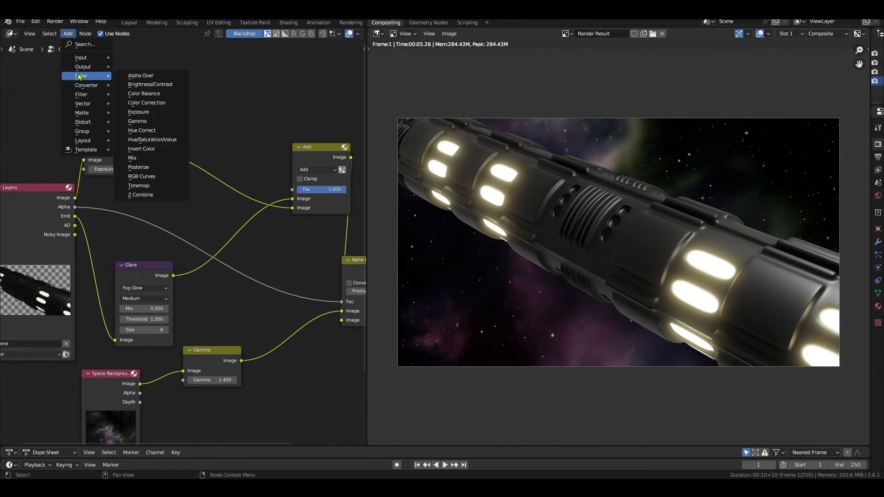
pyautogui.click(132, 158)
pyautogui.click(204, 89)
pyautogui.moveTo(236, 160); pyautogui.dragTo(174, 174, button='middle')
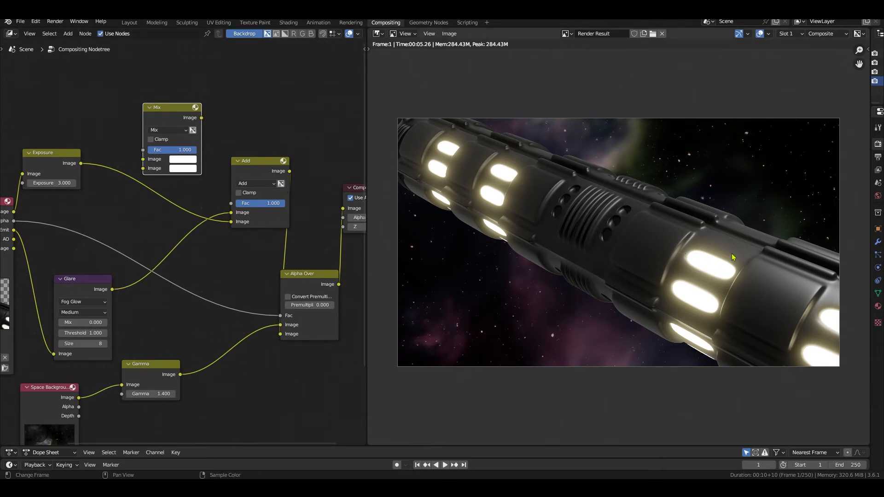
pyautogui.press('g')
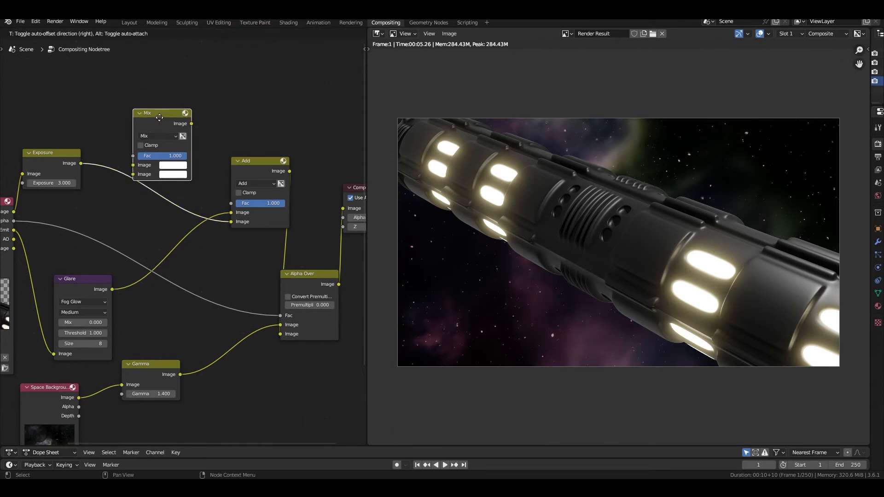
pyautogui.click(142, 140)
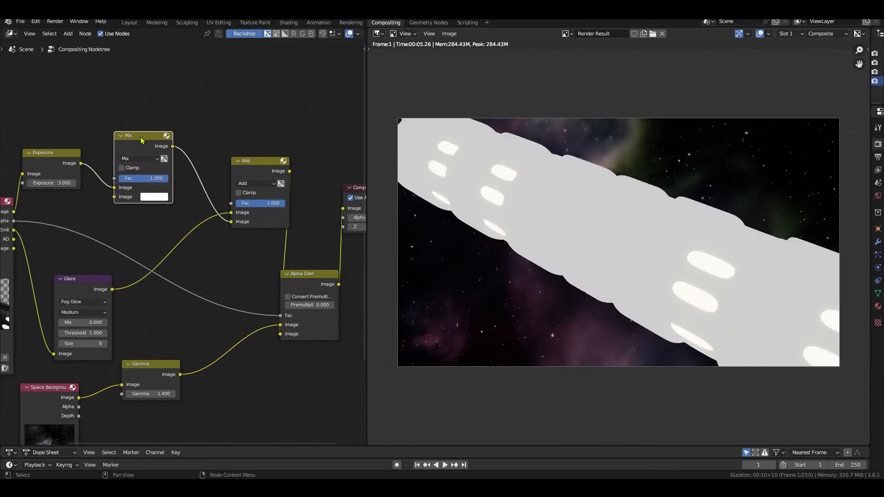
pyautogui.moveTo(168, 94); pyautogui.dragTo(255, 65, button='middle')
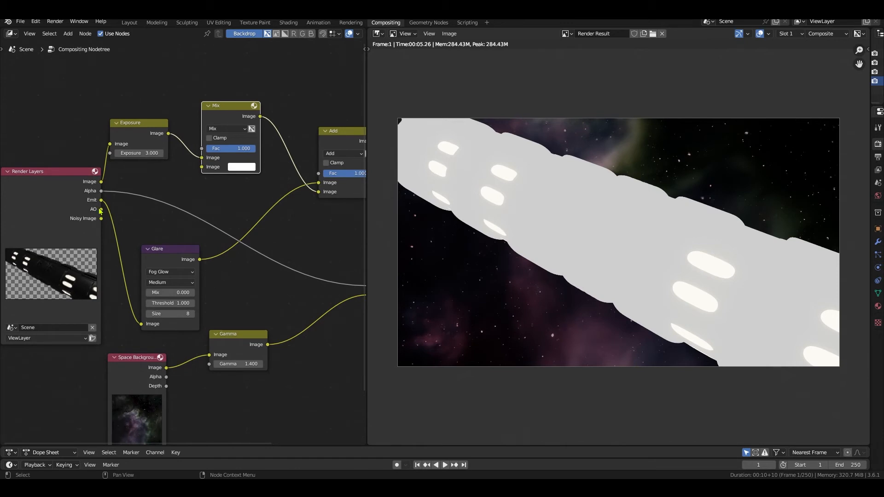
pyautogui.moveTo(100, 209)
pyautogui.mouseDown()
pyautogui.moveTo(202, 158)
pyautogui.moveTo(201, 166)
pyautogui.mouseUp()
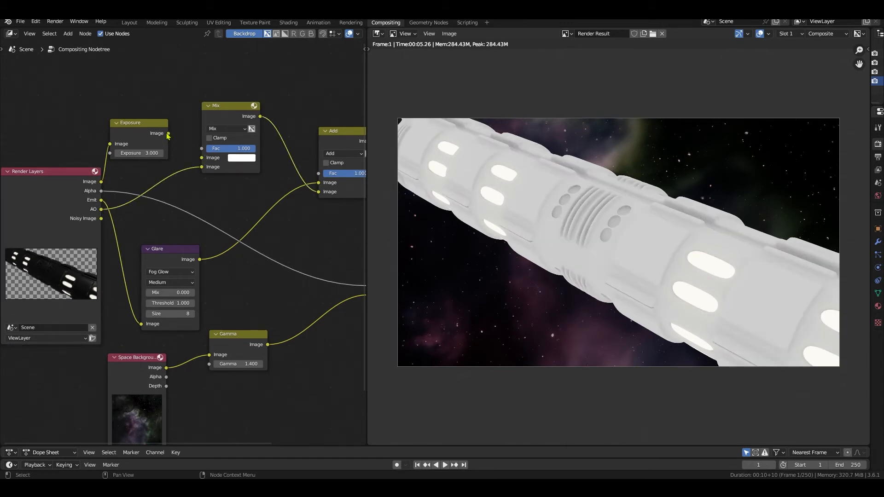
# Connect the Exposure output to the Mix node's first Image input, set its blend mode to Multiply, and shift the node
pyautogui.moveTo(168, 134); pyautogui.dragTo(202, 158)
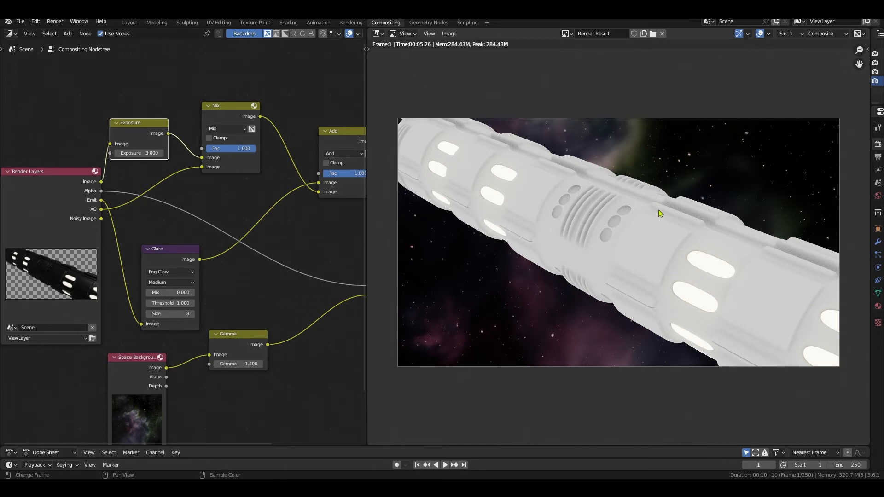
pyautogui.click(239, 129)
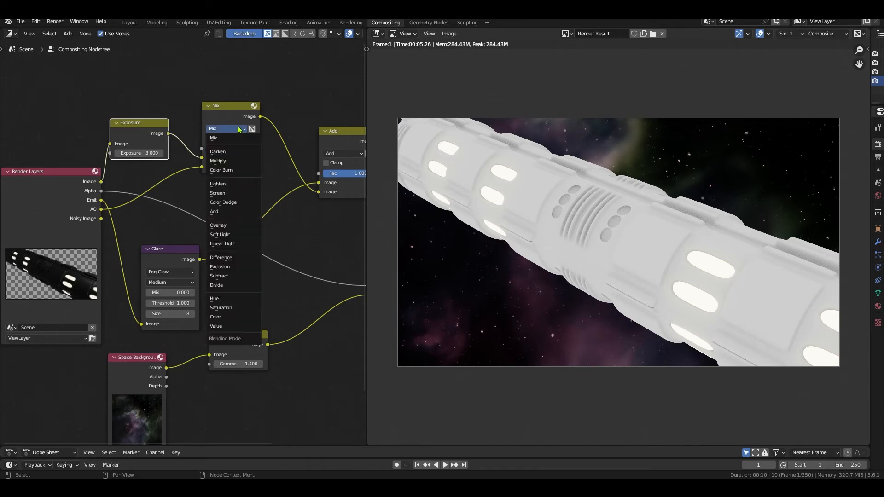
pyautogui.click(226, 160)
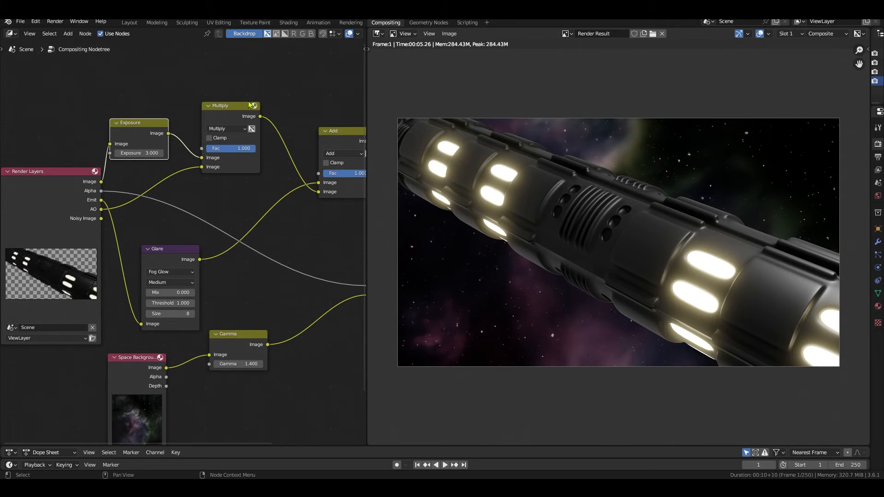
pyautogui.moveTo(249, 105); pyautogui.dragTo(266, 96)
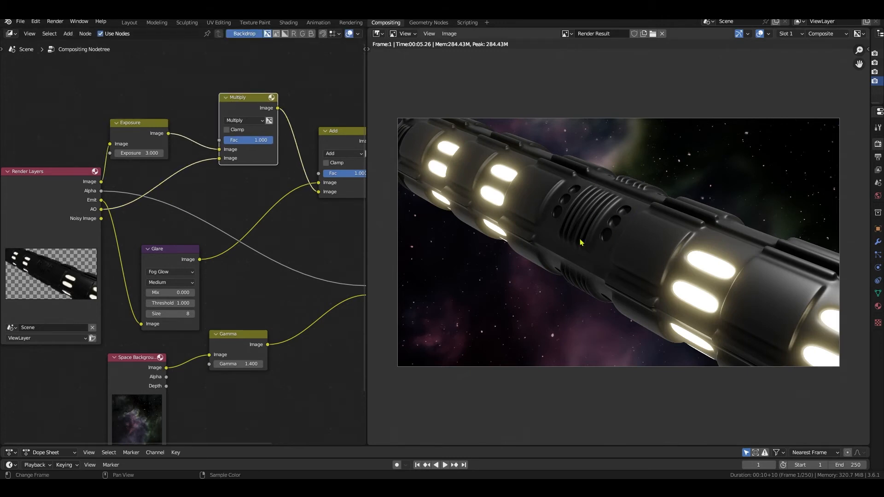
# Spread out the Render Layers and Exposure nodes to open space before the Multiply node
pyautogui.scroll(-1, 223, 202)
pyautogui.moveTo(56, 178); pyautogui.dragTo(20, 189)
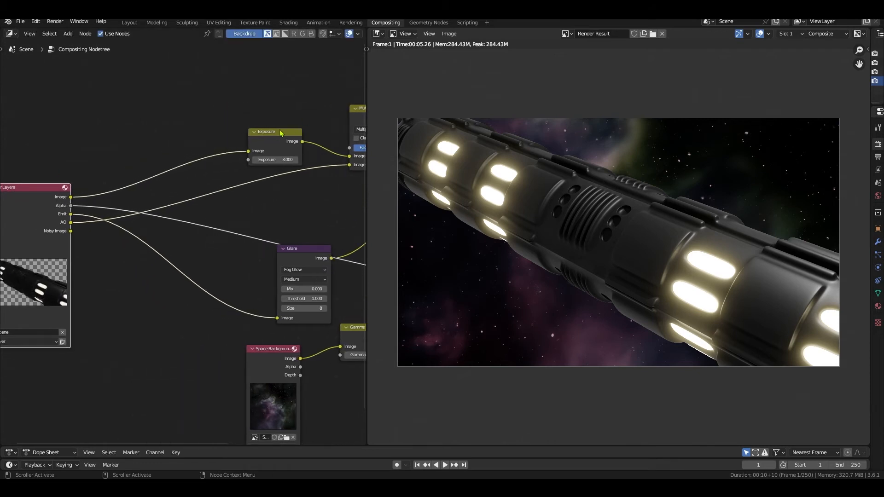
pyautogui.moveTo(282, 133); pyautogui.dragTo(155, 90)
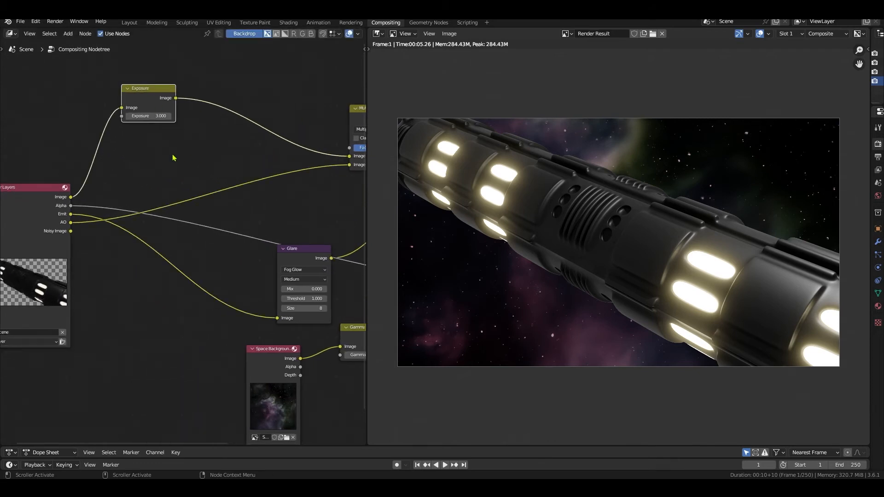
# Insert a Color Ramp node on the link between the AO output and Multiply's second Image input
pyautogui.click(67, 34)
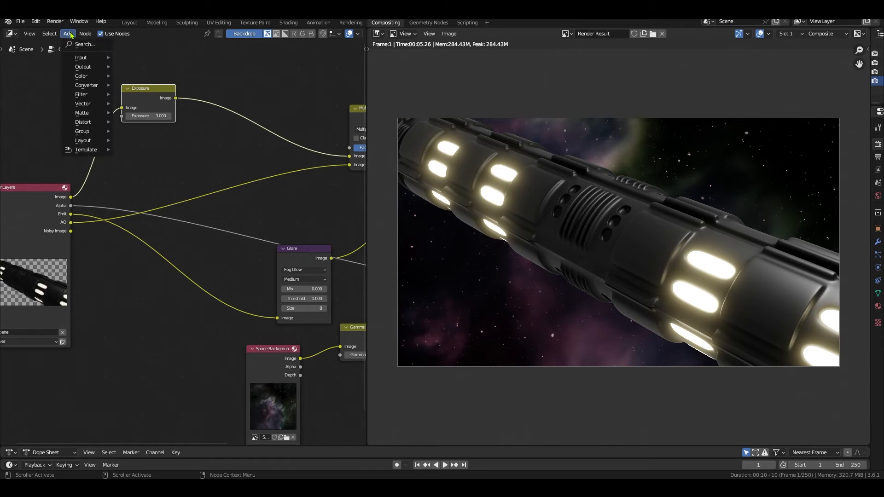
pyautogui.moveTo(83, 88)
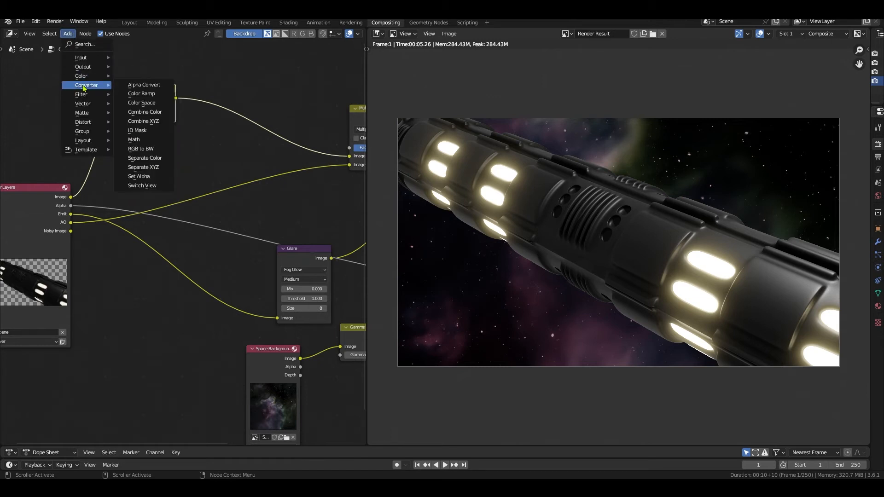
pyautogui.click(142, 94)
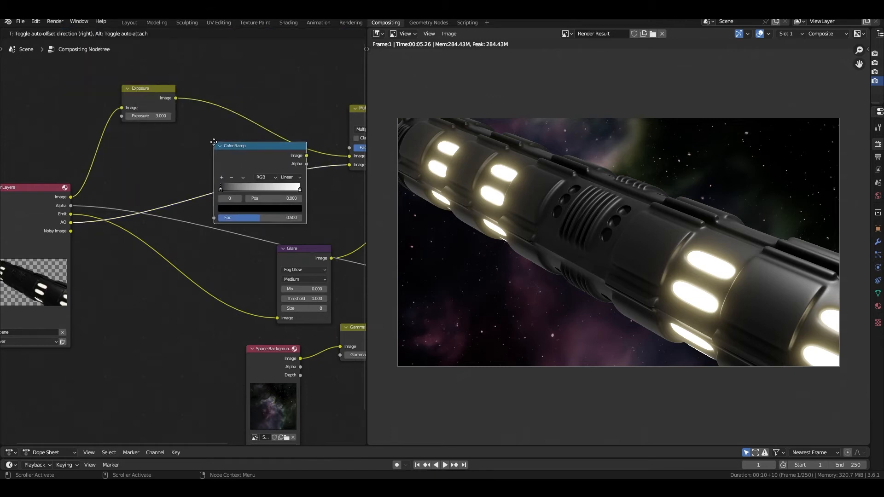
pyautogui.click(207, 143)
pyautogui.moveTo(295, 185); pyautogui.dragTo(245, 230, button='middle')
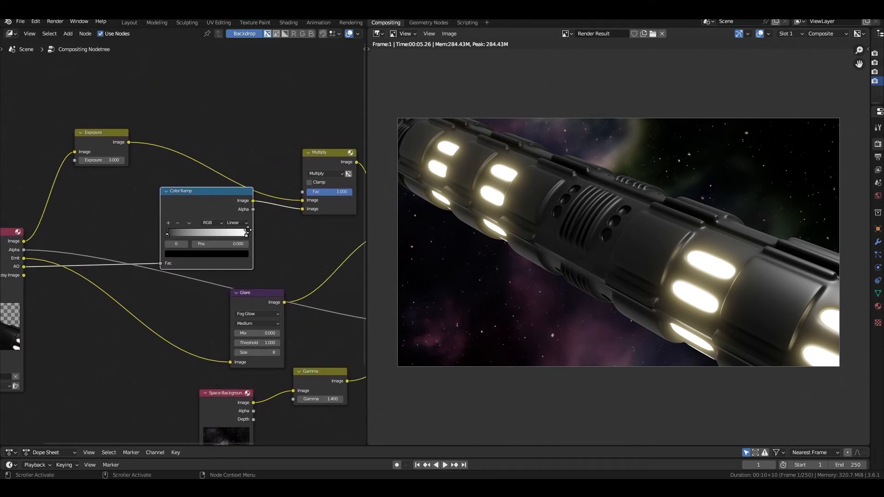
# Preview the Color Ramp output directly through the Composite node and move the ramp's black stop toward the middle
pyautogui.scroll(-3, 271, 255)
pyautogui.scroll(1, 263, 247)
pyautogui.moveTo(251, 240); pyautogui.dragTo(153, 223, button='middle')
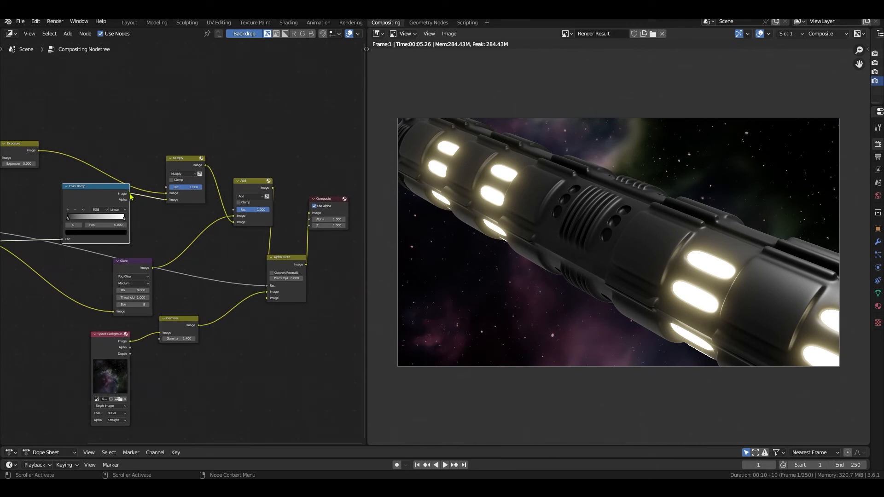
pyautogui.moveTo(130, 195); pyautogui.dragTo(309, 213)
pyautogui.moveTo(69, 218); pyautogui.dragTo(102, 229)
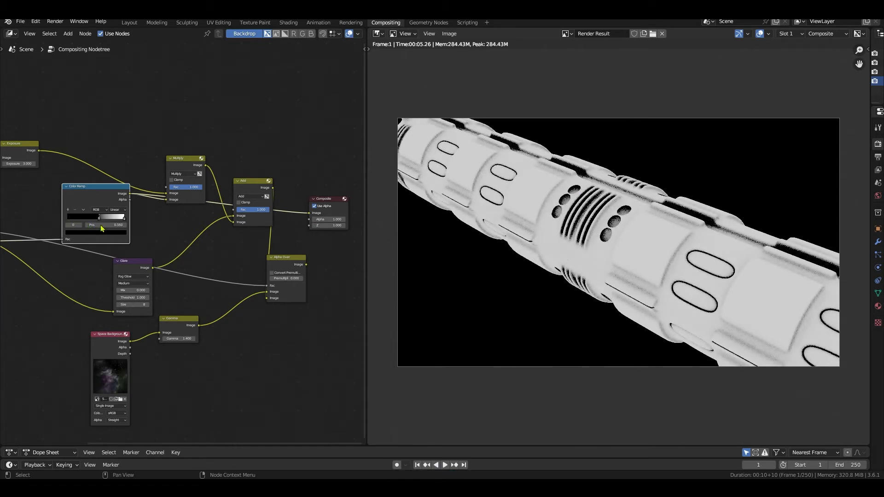
# Reconnect Alpha Over's Image output to Composite and shift the Color Ramp node slightly away from Multiply
pyautogui.click(308, 268)
pyautogui.moveTo(307, 268); pyautogui.dragTo(311, 214)
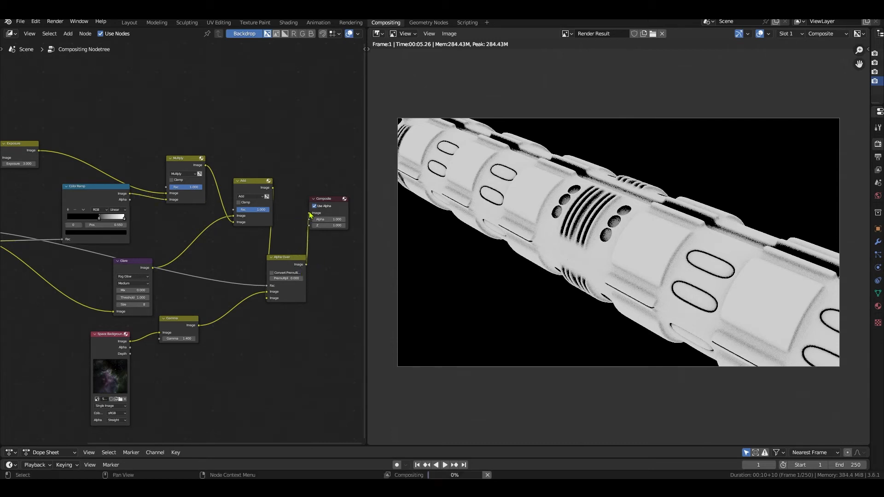
pyautogui.moveTo(92, 187); pyautogui.dragTo(76, 195)
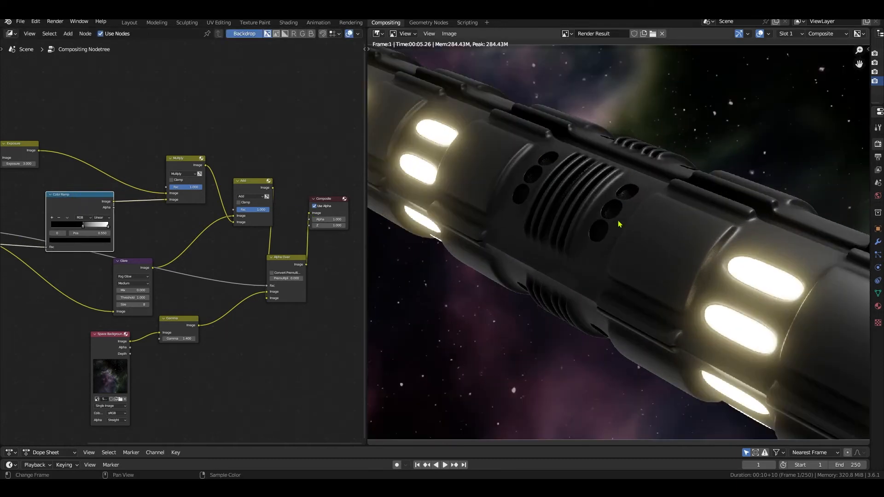
# Inspect the darkened crevices on the ship and set the Color Ramp's black stop position to 0.145
pyautogui.scroll(3, 622, 221)
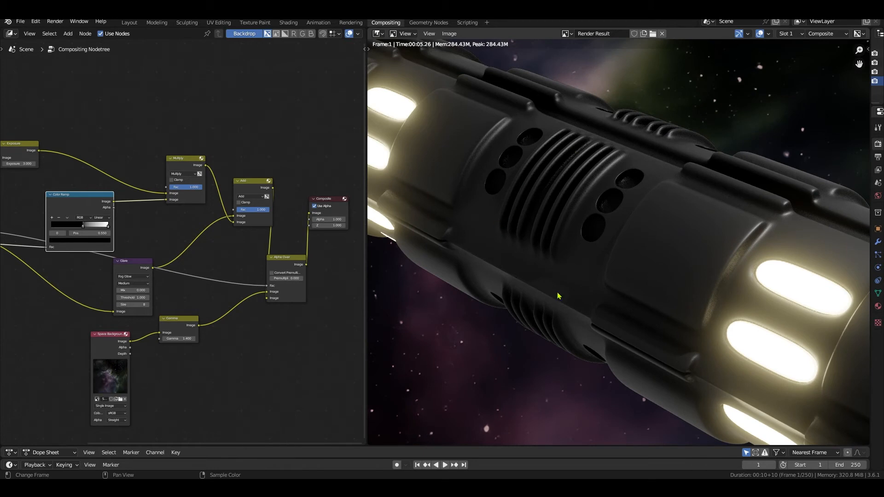
pyautogui.scroll(-1, 585, 217)
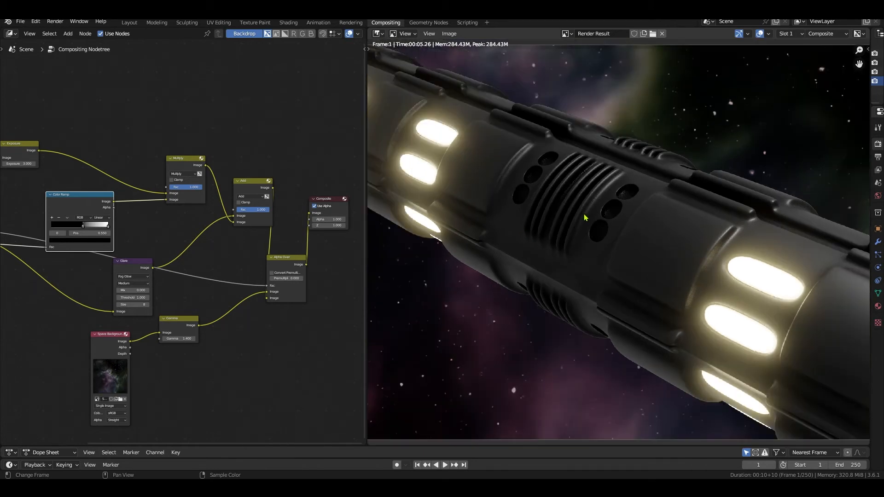
pyautogui.scroll(-1, 584, 217)
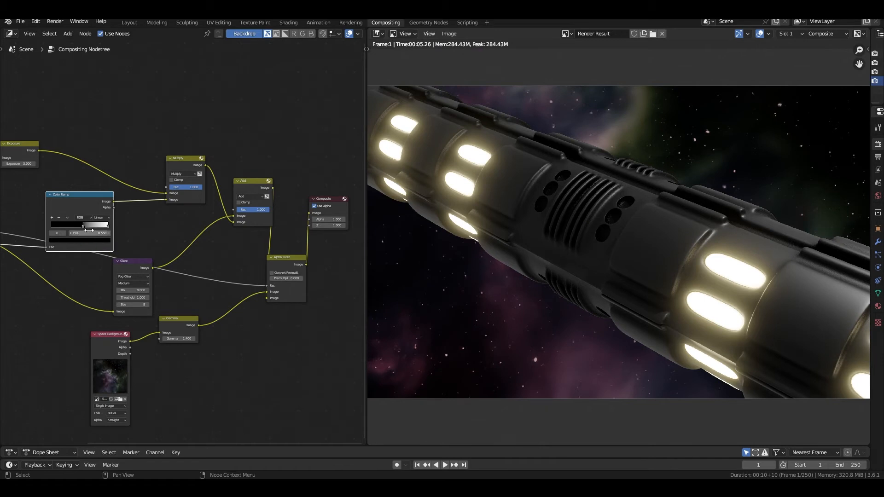
pyautogui.moveTo(84, 229); pyautogui.dragTo(59, 239)
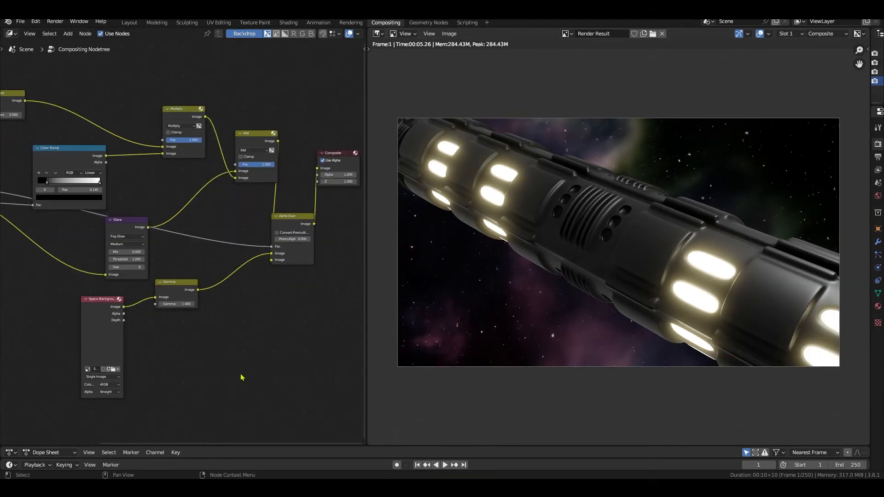
# Add an RGB input node below the Gamma node and set its color to black
pyautogui.scroll(1, 232, 389)
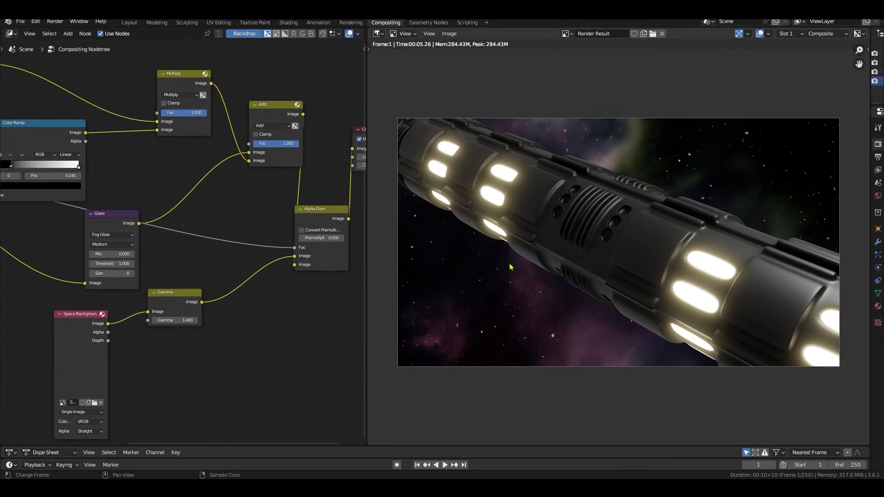
pyautogui.scroll(2, 204, 368)
pyautogui.moveTo(205, 370); pyautogui.dragTo(157, 296, button='middle')
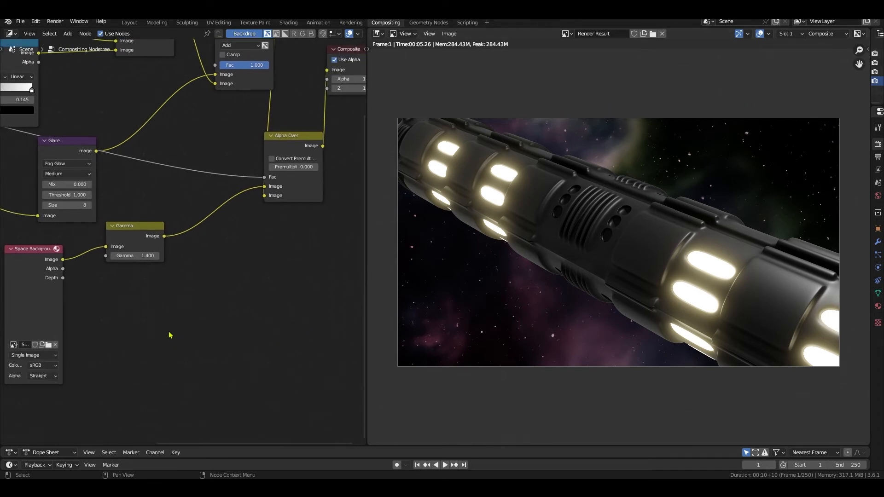
pyautogui.click(68, 34)
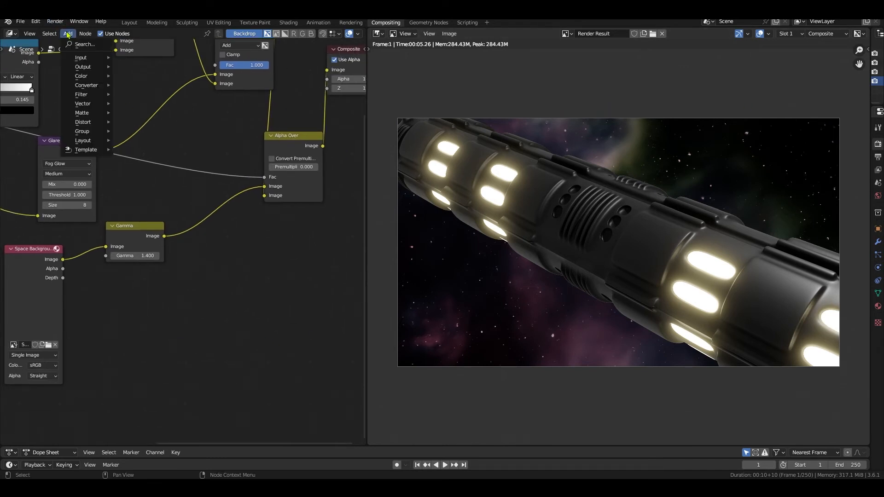
pyautogui.moveTo(80, 62)
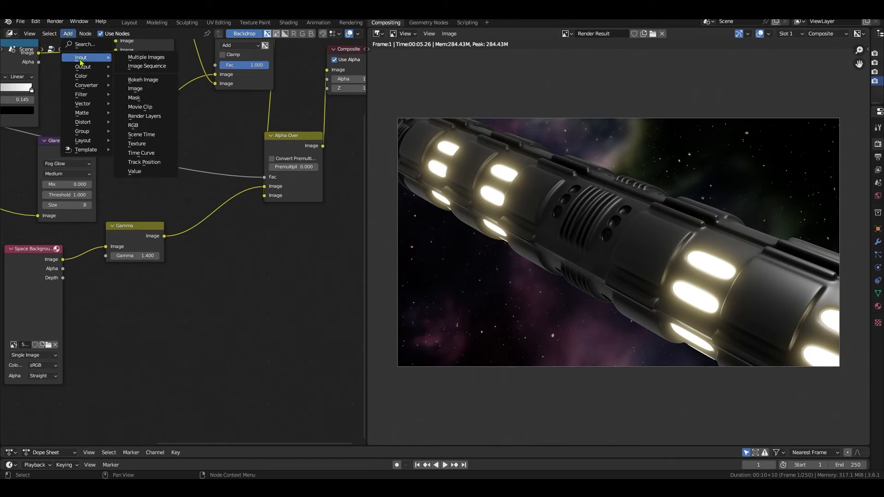
pyautogui.click(160, 126)
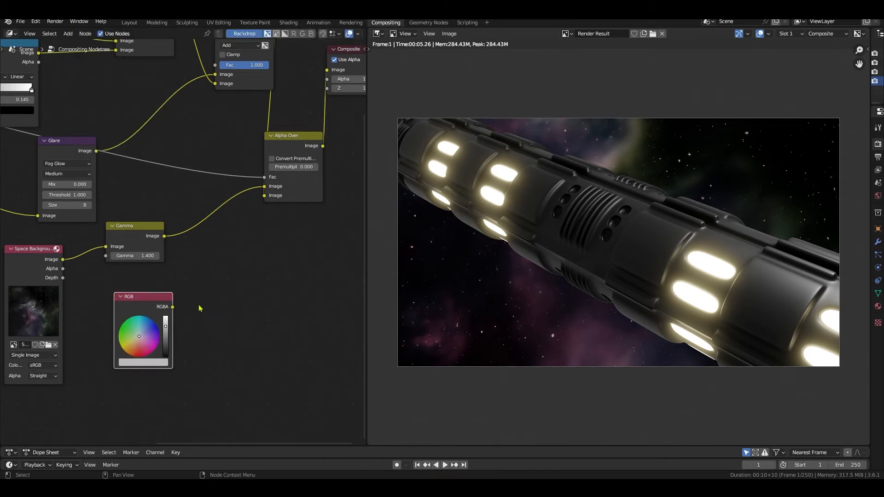
pyautogui.moveTo(167, 322); pyautogui.dragTo(166, 356)
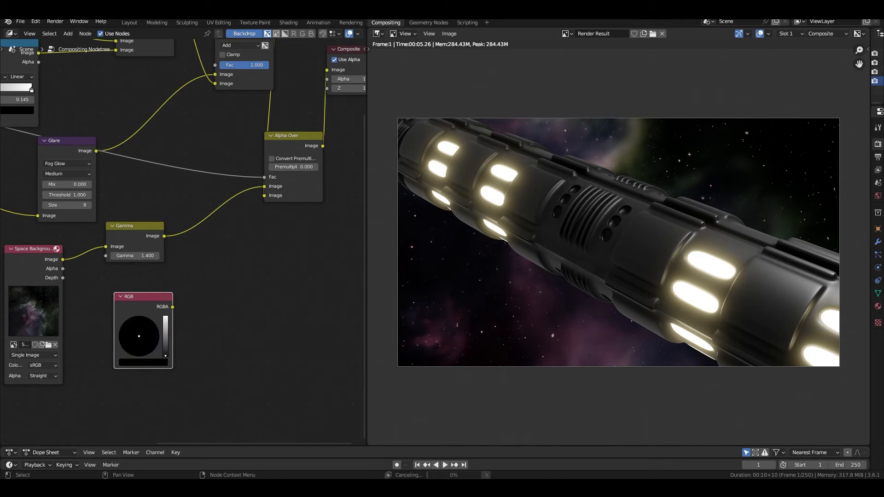
# Duplicate the Add node, place the copy beside the RGB node, and set its blend mode to Multiply
pyautogui.moveTo(247, 316); pyautogui.dragTo(250, 328, button='middle')
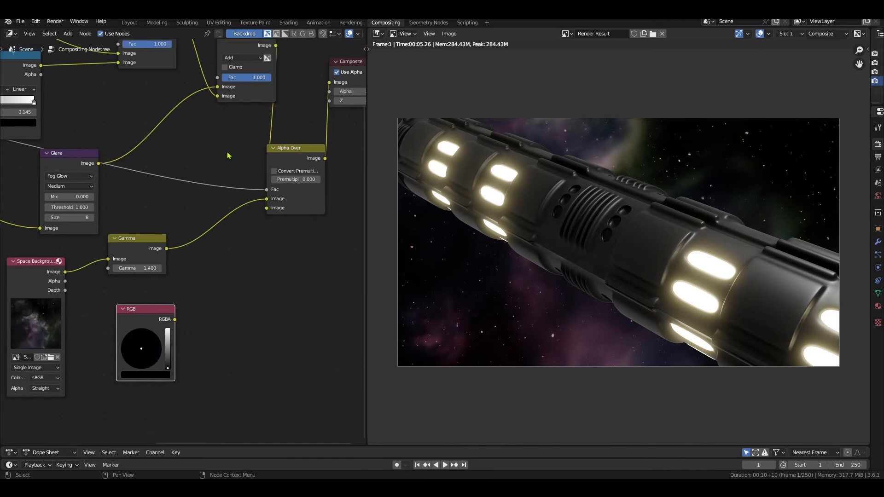
pyautogui.moveTo(227, 155); pyautogui.dragTo(223, 205, button='middle')
pyautogui.click(250, 93)
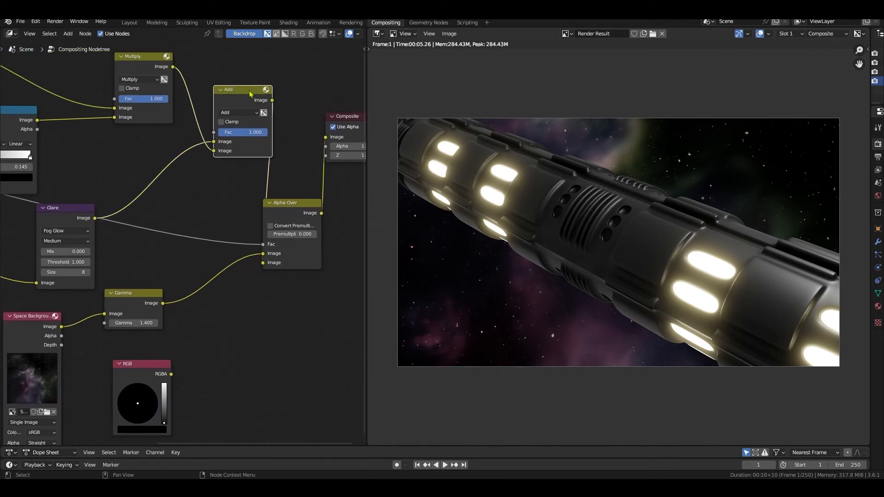
pyautogui.hotkey('shift', 'd')
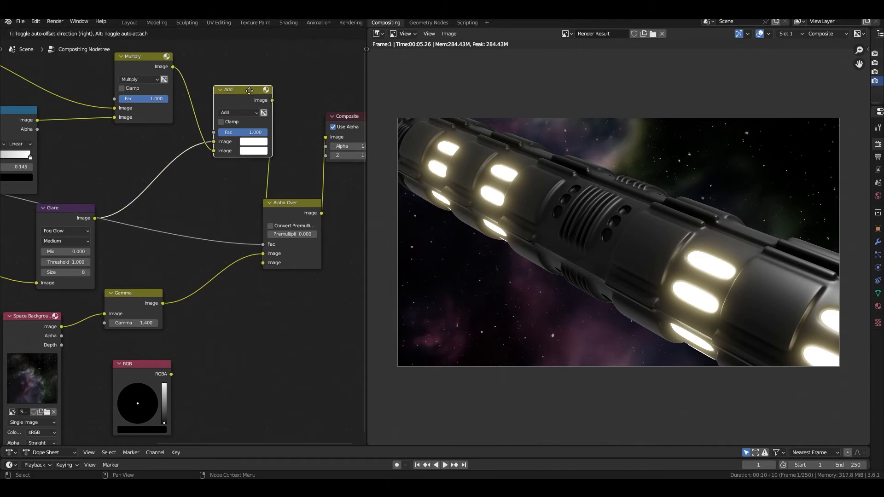
pyautogui.click(257, 352)
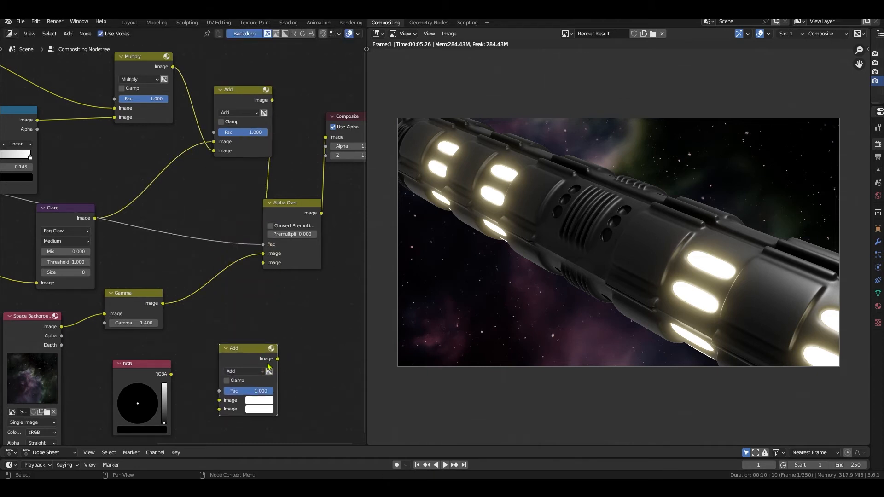
pyautogui.click(261, 372)
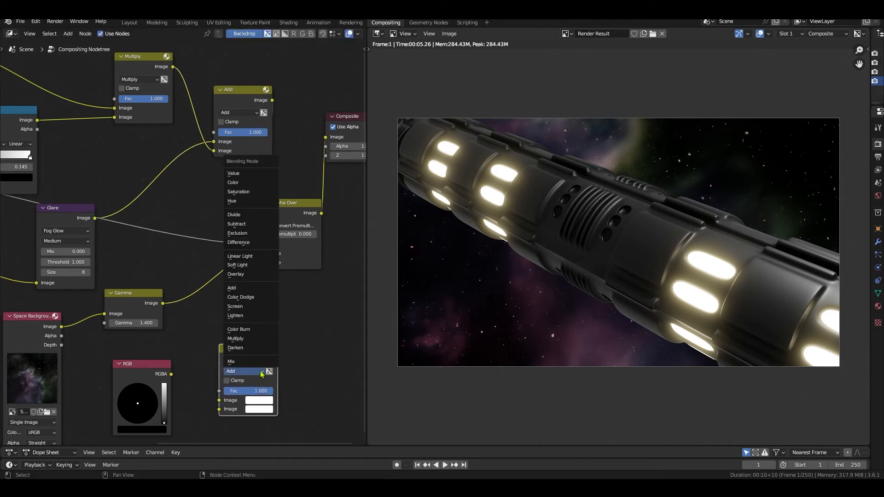
pyautogui.click(235, 338)
# Insert the new Multiply node between Gamma and Alpha Over, and connect the RGB output to its second Image input
pyautogui.moveTo(305, 350); pyautogui.dragTo(316, 257, button='middle')
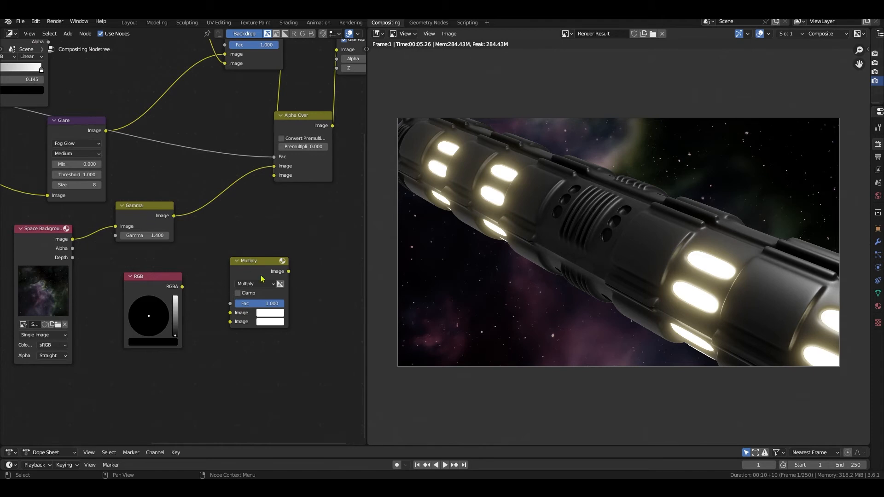
pyautogui.moveTo(263, 261); pyautogui.dragTo(221, 177)
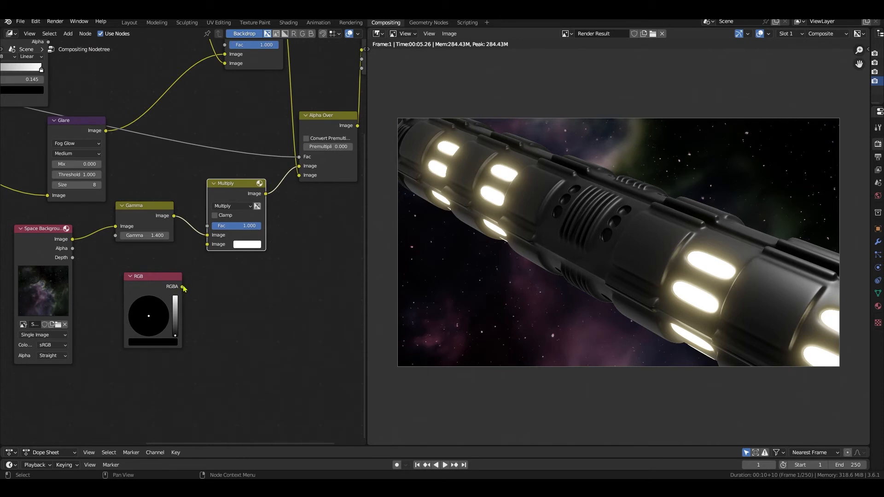
pyautogui.moveTo(184, 288); pyautogui.dragTo(208, 245)
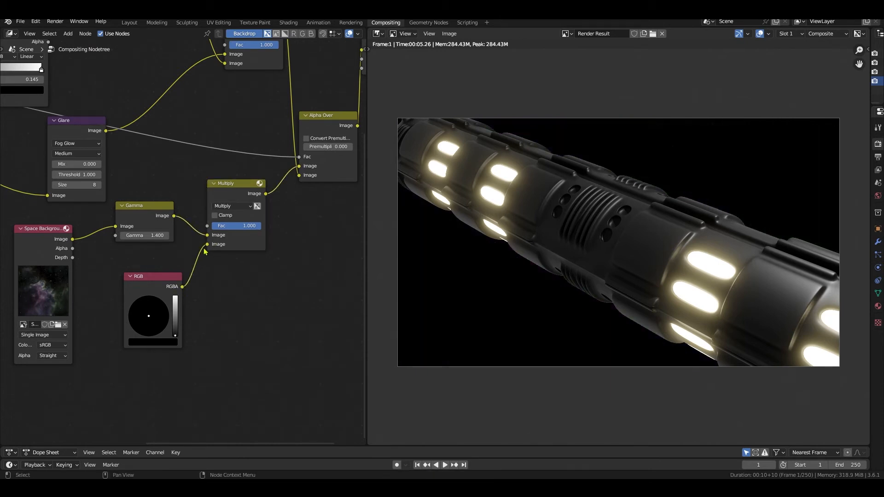
# Set the Fac of the background's Multiply node to 0.5
pyautogui.click(246, 226)
pyautogui.write('0.5')
pyautogui.press('Return')
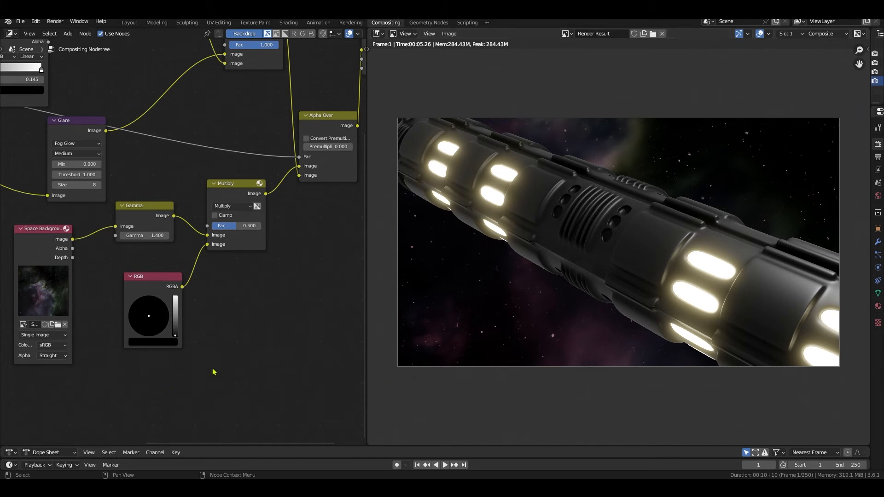
# Add a Box Mask matte node below the background's Multiply node
pyautogui.click(68, 35)
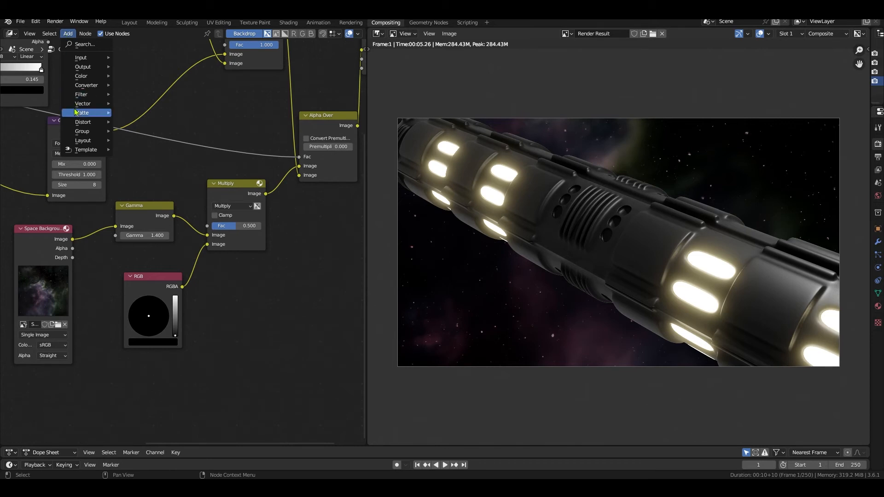
pyautogui.moveTo(78, 112)
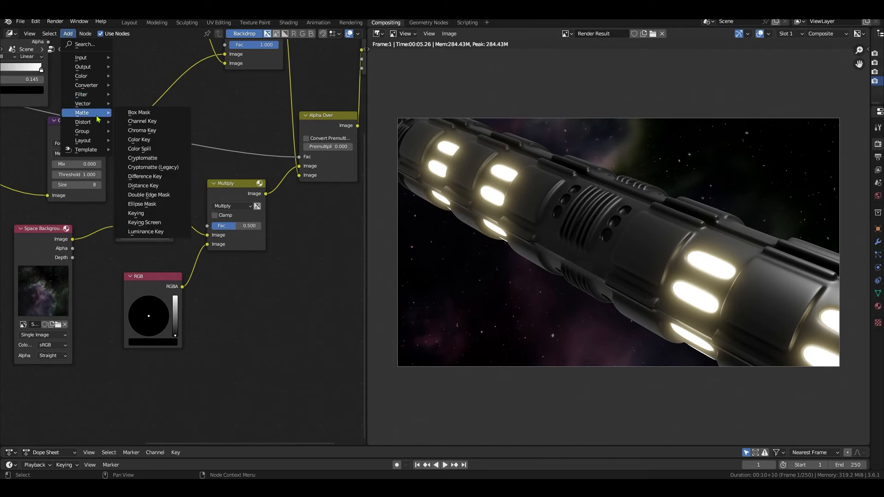
pyautogui.click(143, 120)
pyautogui.click(235, 288)
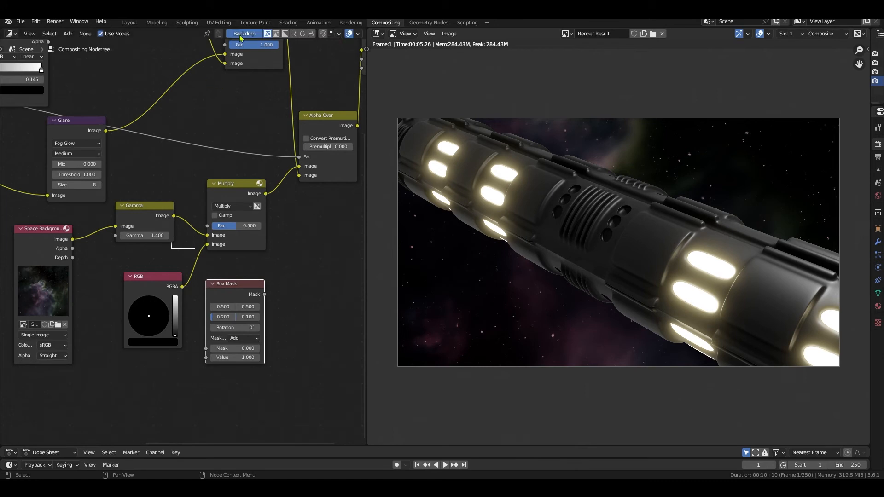
pyautogui.click(241, 35)
pyautogui.click(242, 35)
pyautogui.click(241, 35)
pyautogui.click(240, 36)
pyautogui.click(240, 36)
pyautogui.click(241, 35)
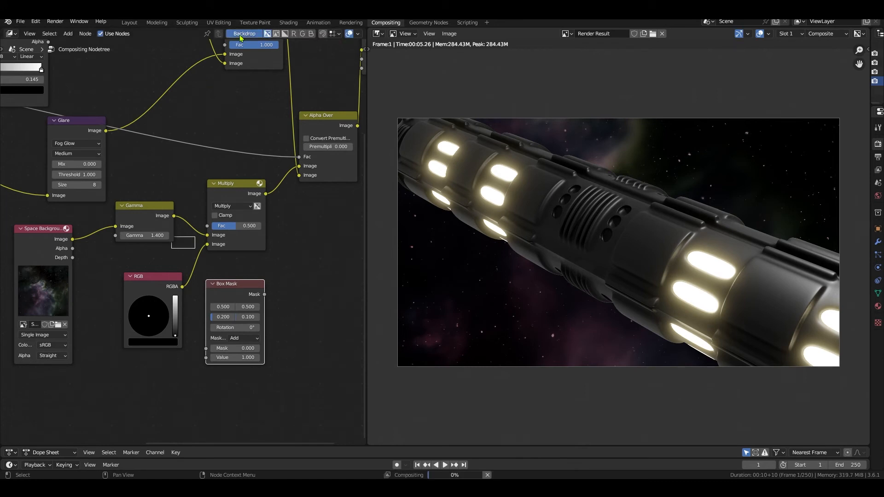
# Space out the Box Mask and Multiply nodes, and connect the Mask output to the Multiply node's Fac input
pyautogui.scroll(1, 233, 267)
pyautogui.scroll(1, 233, 267)
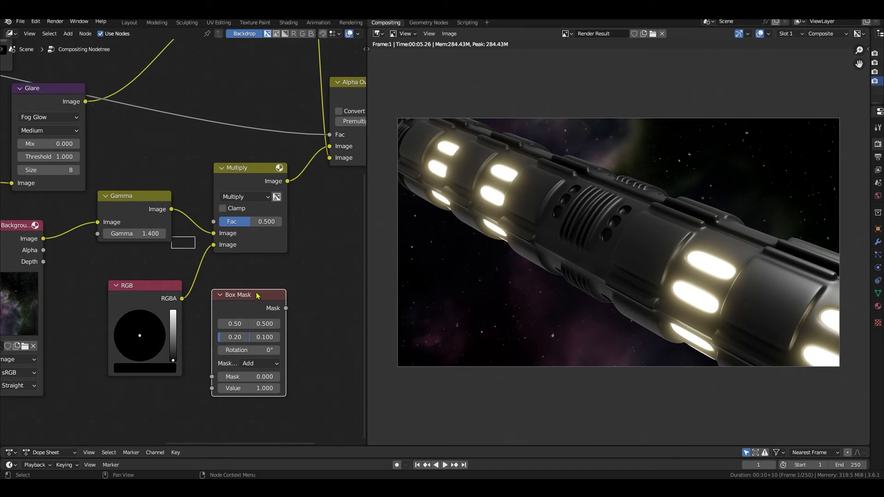
pyautogui.moveTo(257, 295); pyautogui.dragTo(247, 323)
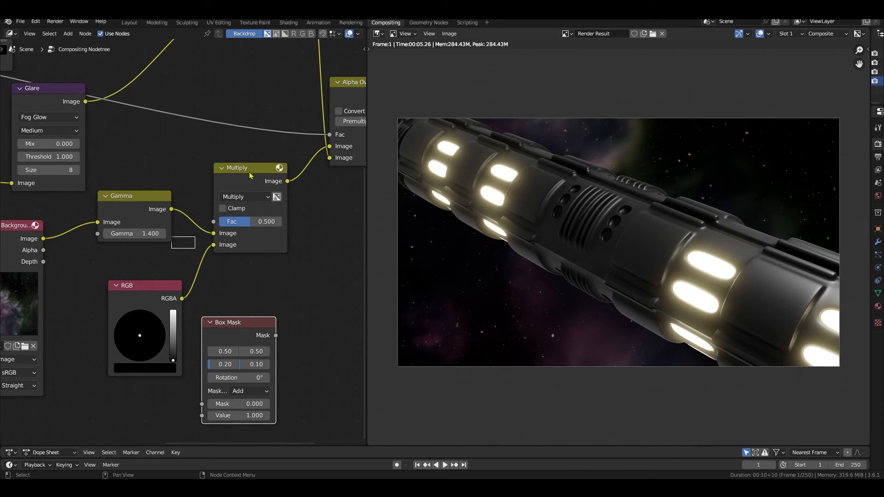
pyautogui.moveTo(252, 173); pyautogui.dragTo(274, 181)
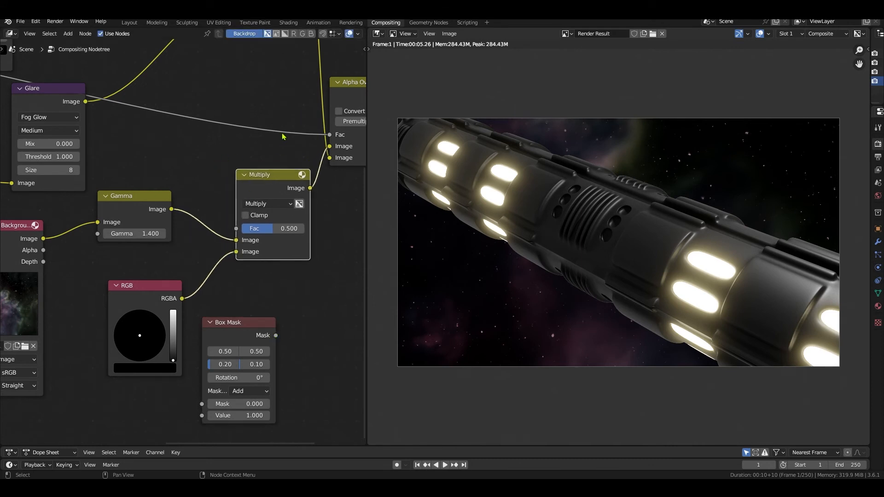
pyautogui.moveTo(276, 335); pyautogui.dragTo(237, 229)
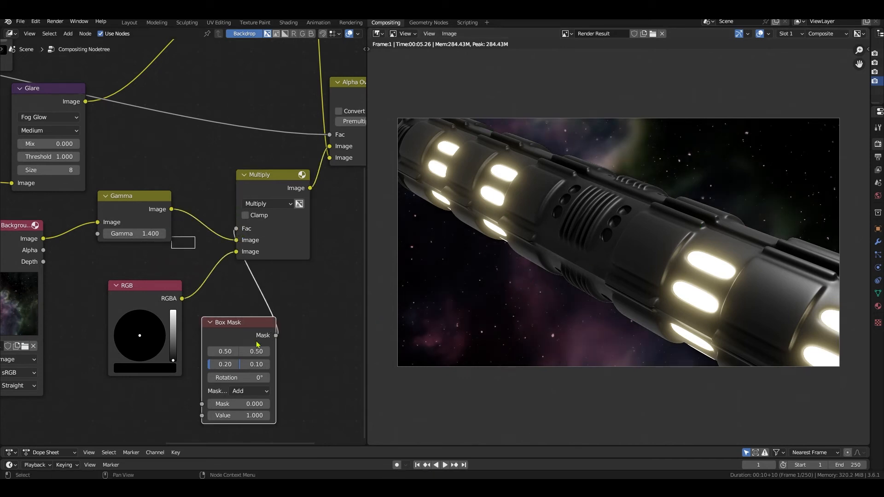
# Rearrange the RGB and Box Mask nodes to make room around the Multiply node's incoming links
pyautogui.moveTo(252, 322); pyautogui.dragTo(244, 330)
pyautogui.moveTo(137, 291); pyautogui.dragTo(111, 273)
pyautogui.moveTo(224, 326); pyautogui.dragTo(213, 307)
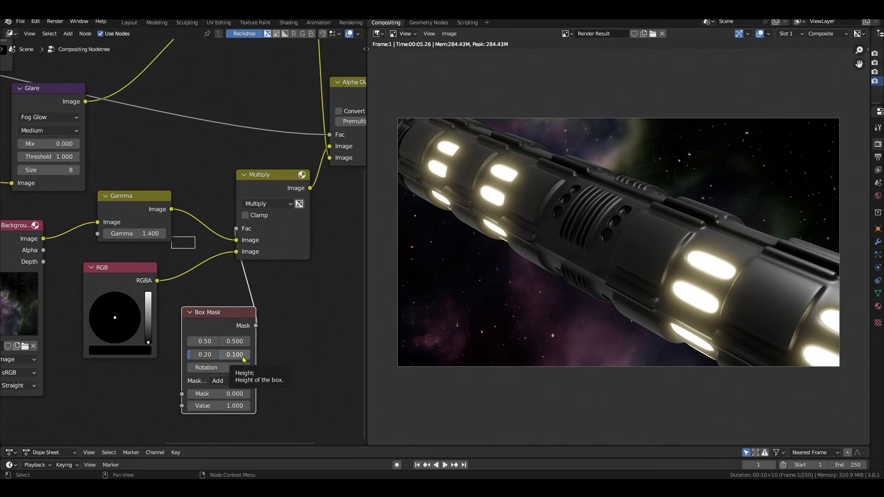
# Set both the width and the height of the Box Mask to 1
pyautogui.click(208, 358)
pyautogui.write('1')
pyautogui.press('Return')
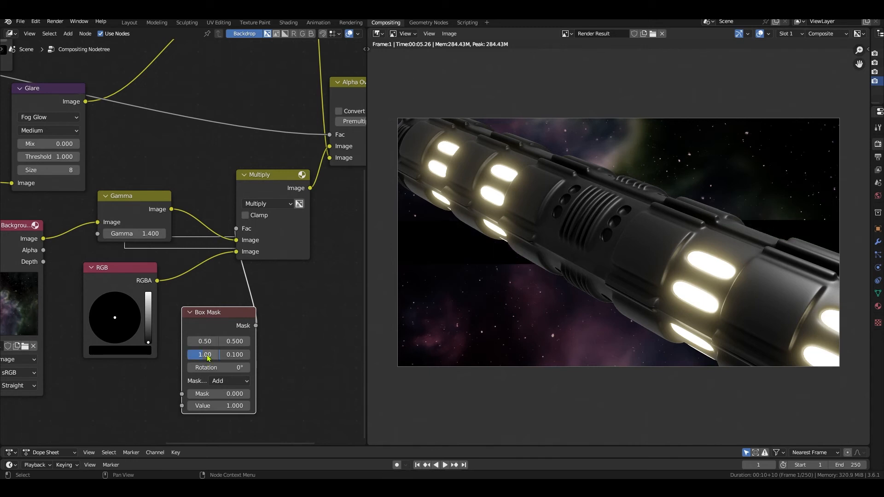
pyautogui.click(239, 354)
pyautogui.write('1')
pyautogui.press('Return')
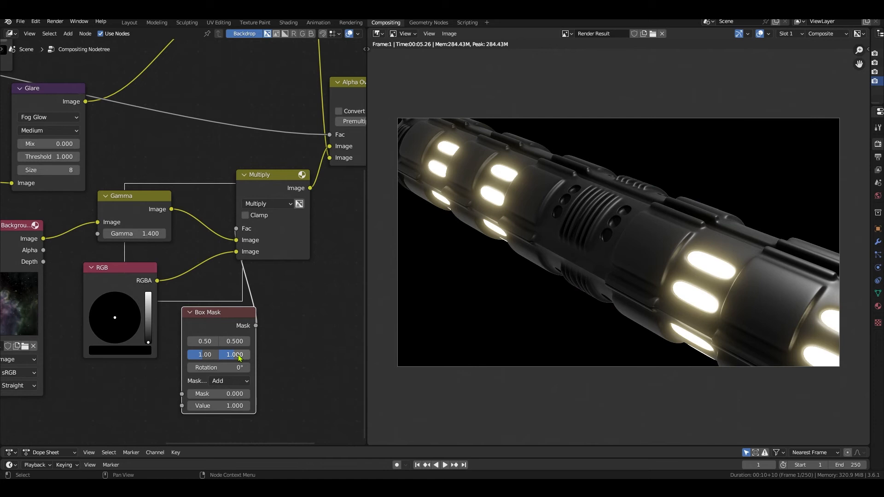
# Reset the Box Mask's X position to 0 and set its Y position to 0.5
pyautogui.click(215, 342)
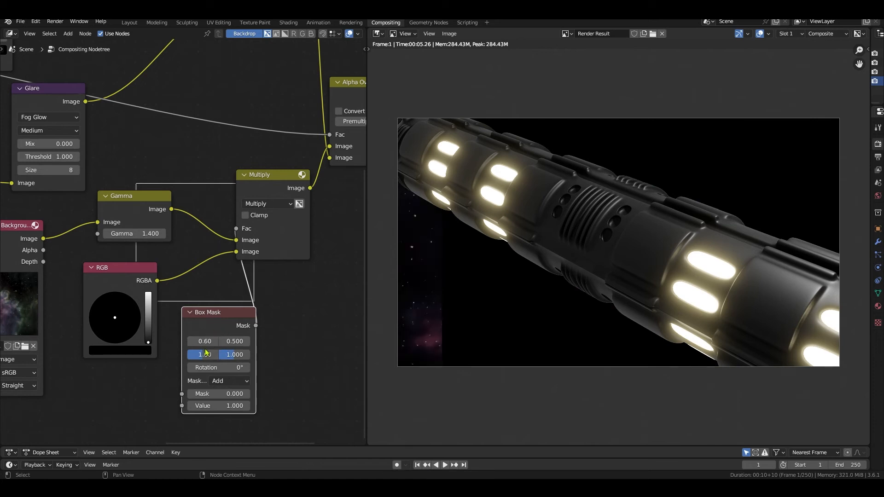
pyautogui.press('BackSpace')
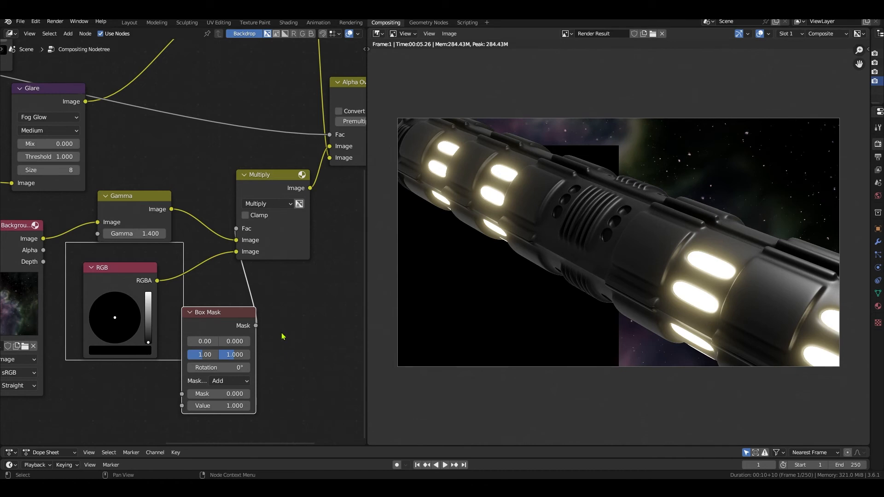
pyautogui.click(240, 341)
pyautogui.write('.5')
pyautogui.press('Return')
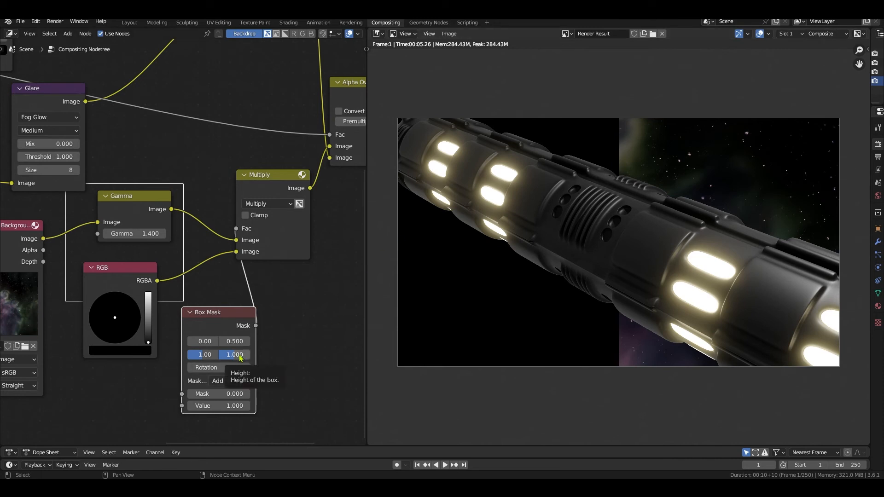
# Set the Box Mask's width to 0.5, its height to 2 and its rotation to -60°
pyautogui.click(207, 356)
pyautogui.write('0.5')
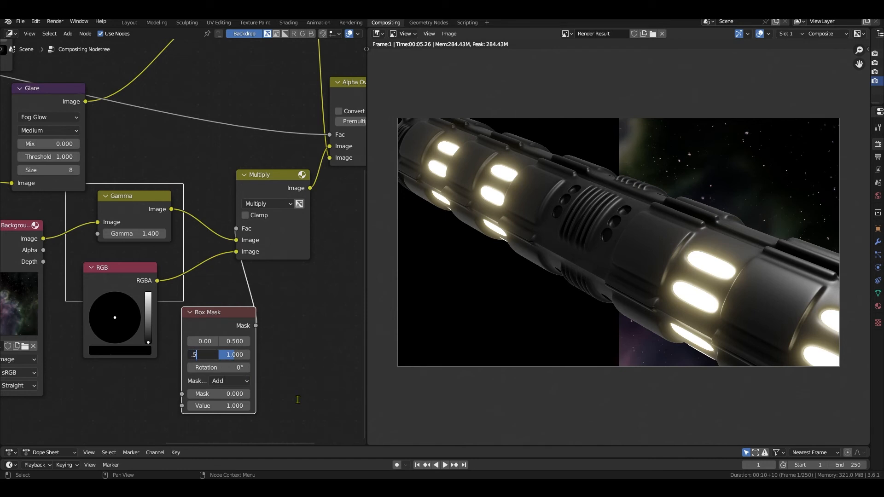
pyautogui.press('Return')
pyautogui.click(228, 355)
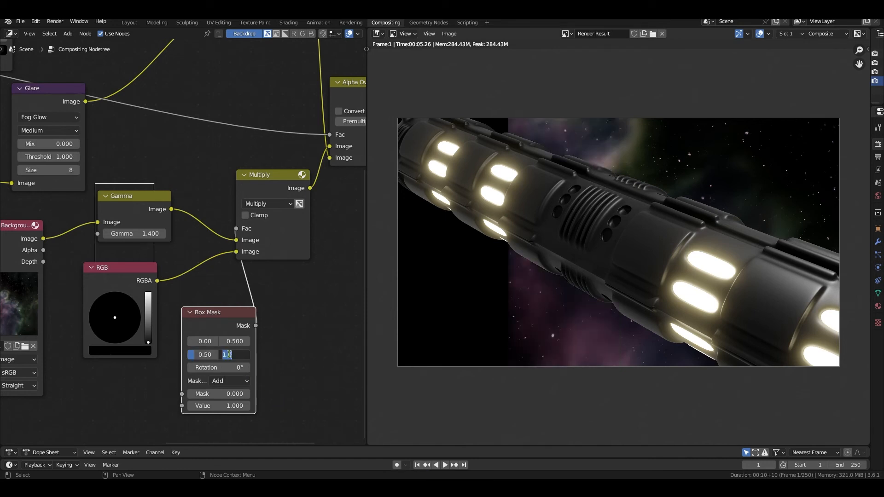
pyautogui.write('2')
pyautogui.click(232, 368)
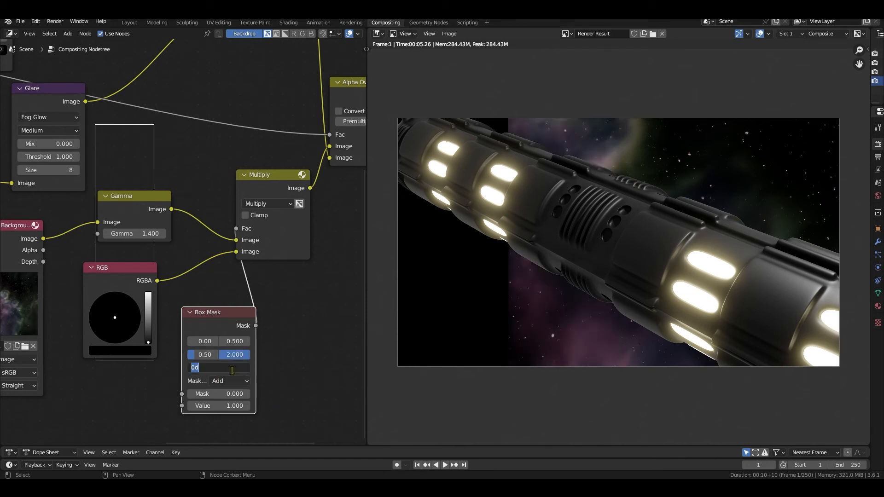
pyautogui.write('-60')
pyautogui.press('Return')
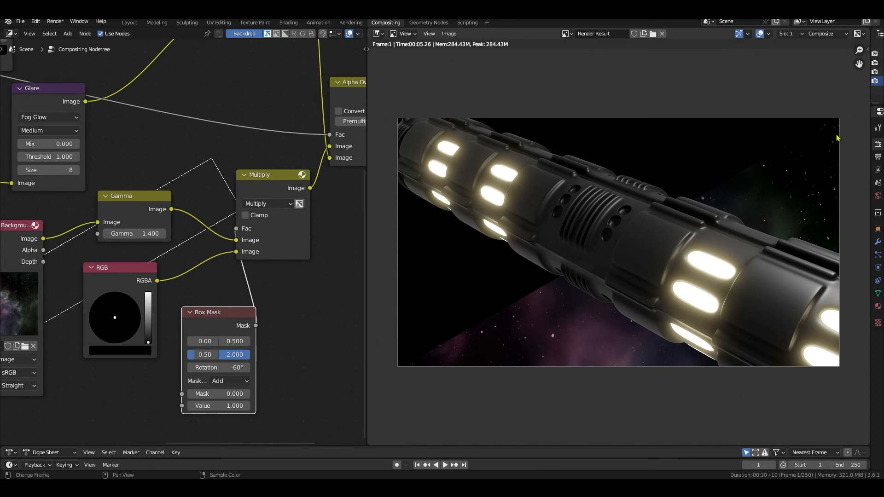
# Insert a Blur filter node on the link between the Box Mask and the Multiply node's Fac input
pyautogui.moveTo(222, 312); pyautogui.dragTo(216, 319)
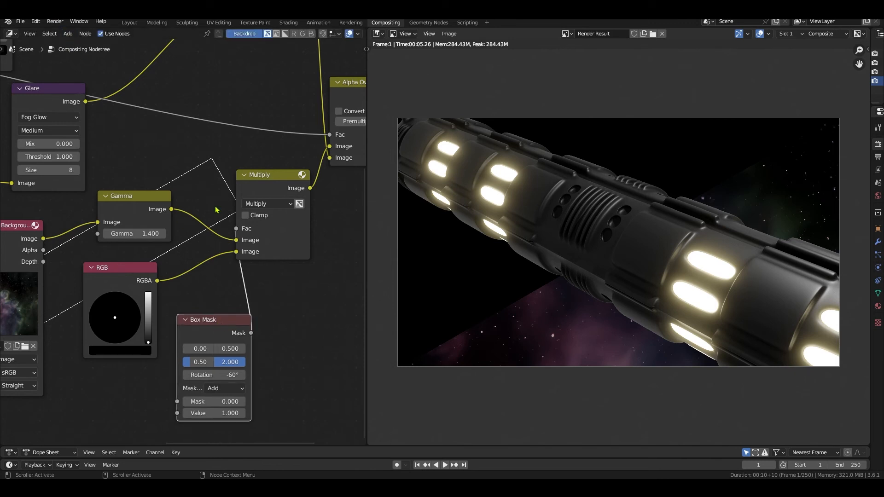
pyautogui.click(68, 34)
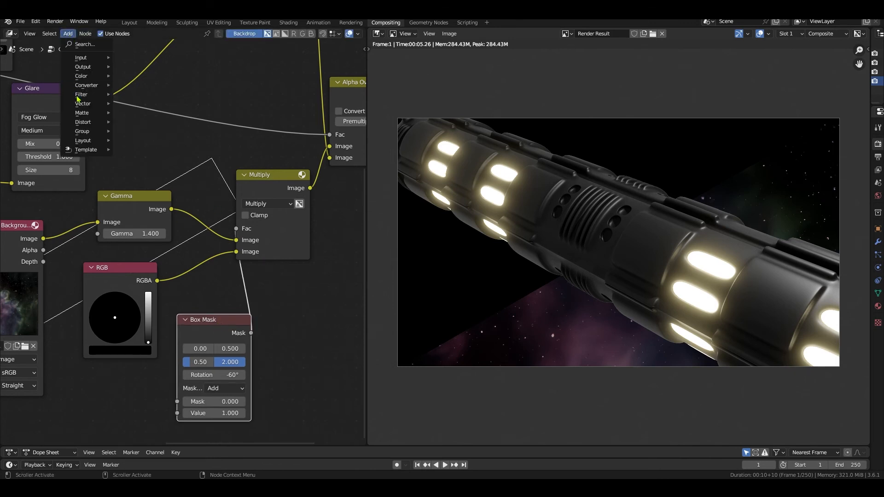
pyautogui.moveTo(78, 96)
pyautogui.click(131, 112)
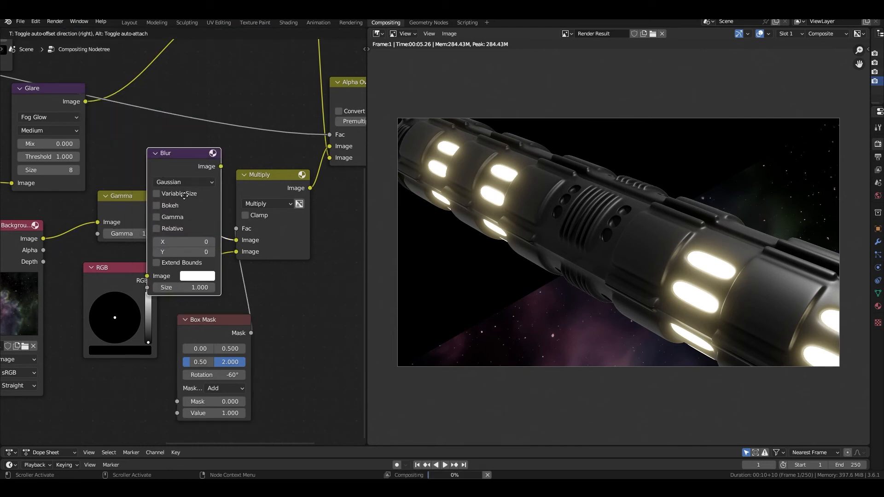
pyautogui.click(321, 295)
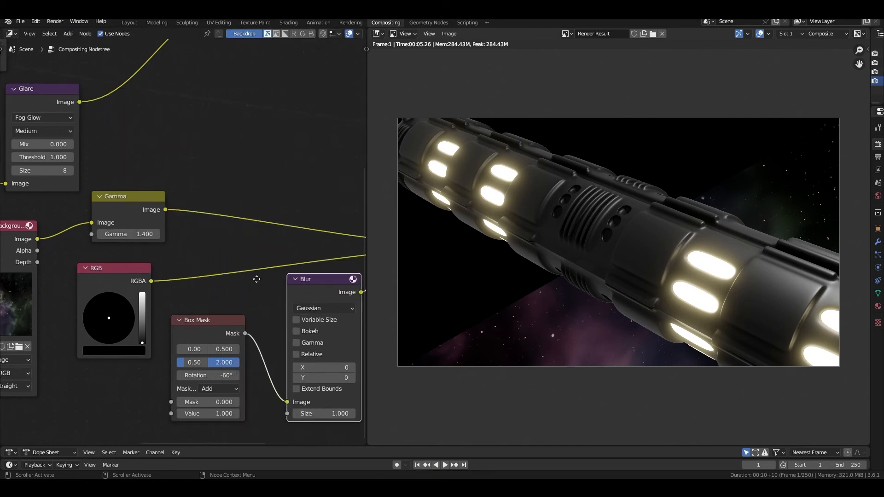
pyautogui.moveTo(273, 278); pyautogui.dragTo(154, 221, button='middle')
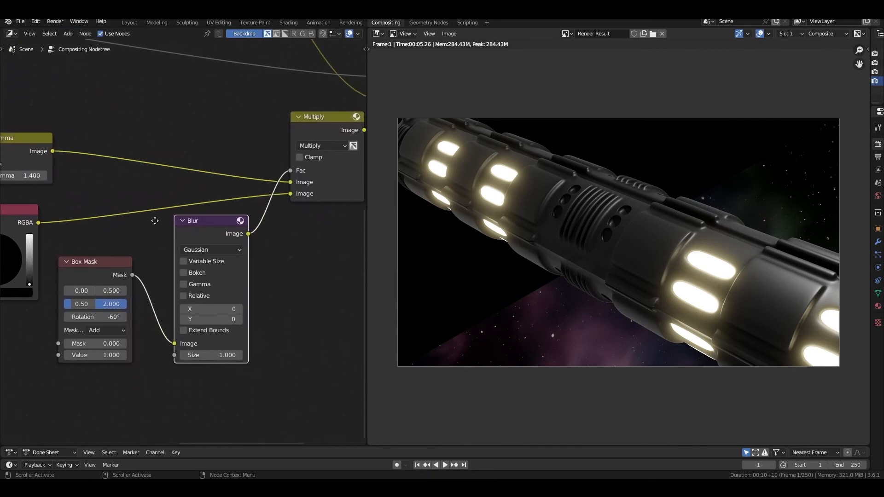
# Set the Blur node's X size to 500 to soften the mask edge
pyautogui.click(217, 311)
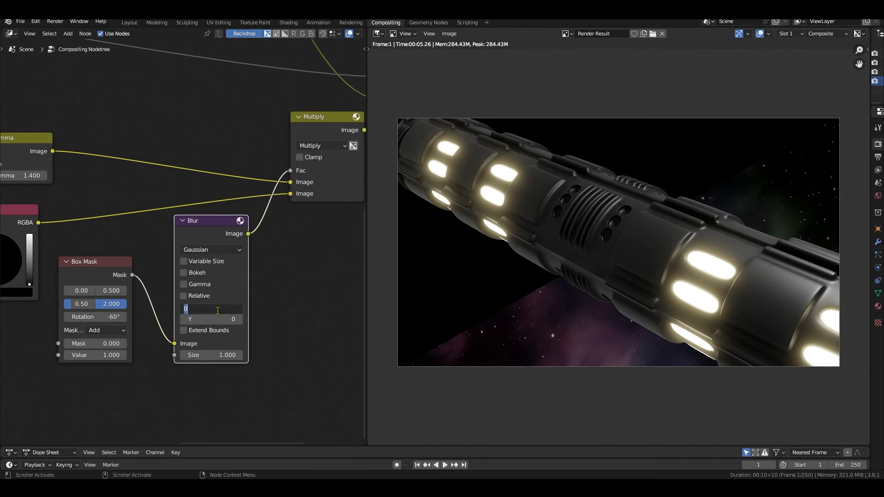
pyautogui.write('500')
pyautogui.press('Return')
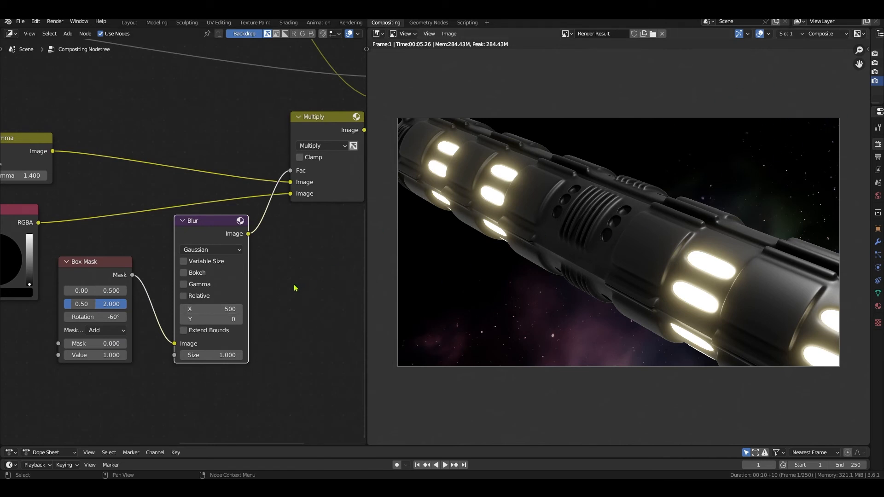
# Brighten the RGB node's color to a mid grey to weaken the background darkening
pyautogui.moveTo(178, 396); pyautogui.dragTo(247, 395, button='middle')
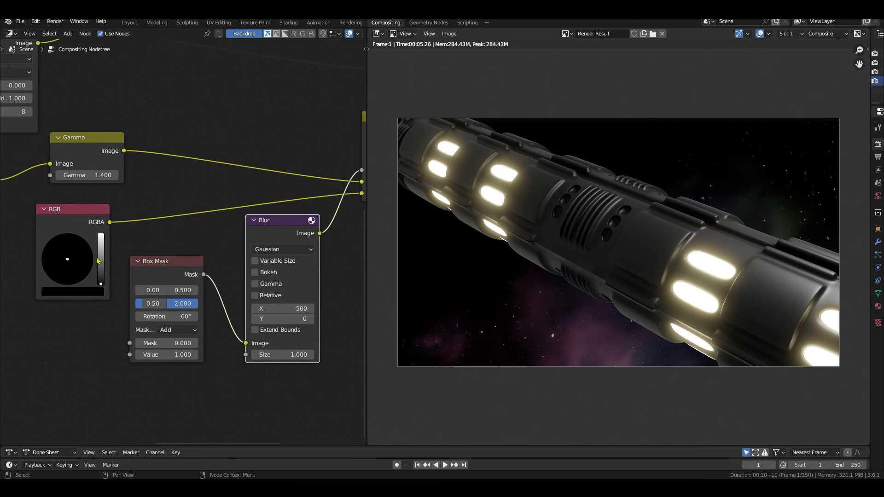
pyautogui.moveTo(57, 210)
pyautogui.mouseDown()
pyautogui.moveTo(54, 224)
pyautogui.moveTo(61, 209)
pyautogui.mouseUp()
pyautogui.moveTo(105, 286); pyautogui.dragTo(105, 264)
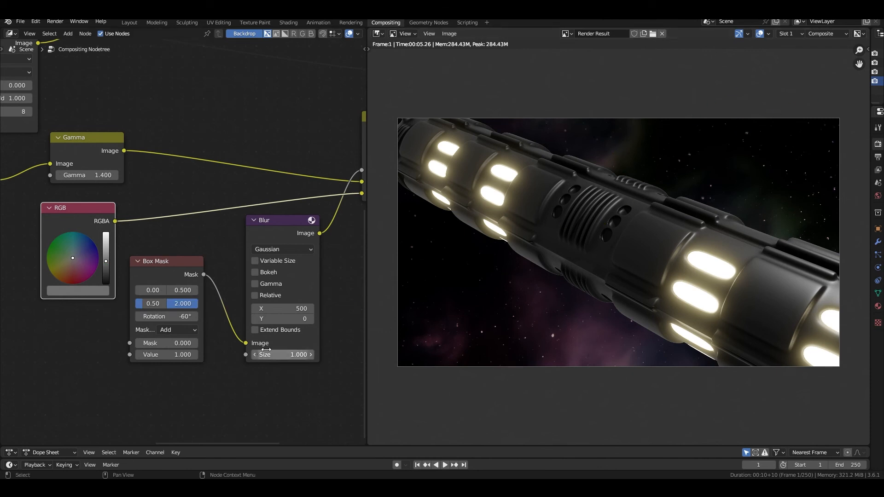
# Connect the Gamma output directly to the Alpha Over node's image input to preview the background without the masked Multiply
pyautogui.moveTo(313, 276); pyautogui.dragTo(192, 370, button='middle')
pyautogui.scroll(-4, 198, 274)
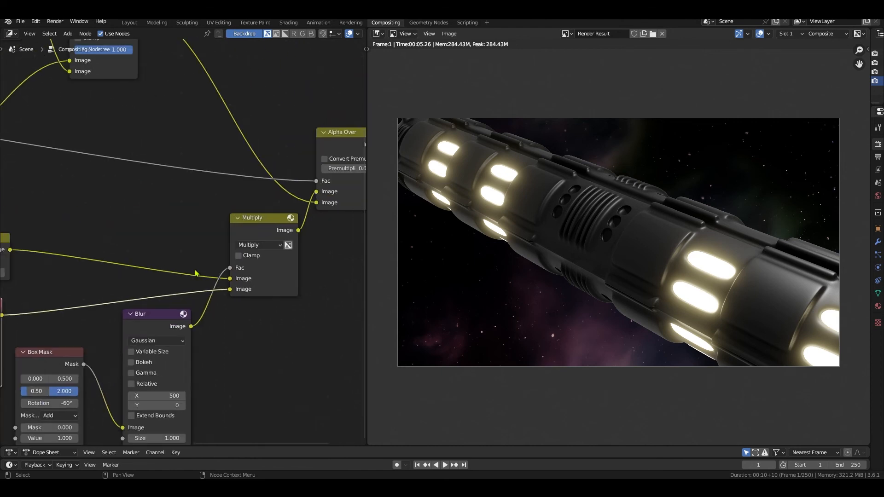
pyautogui.scroll(-1, 196, 273)
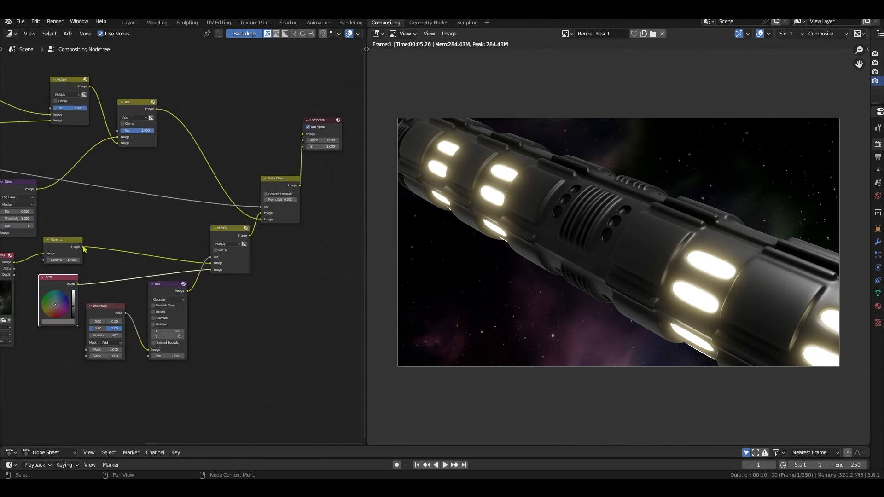
pyautogui.moveTo(83, 249); pyautogui.dragTo(261, 220)
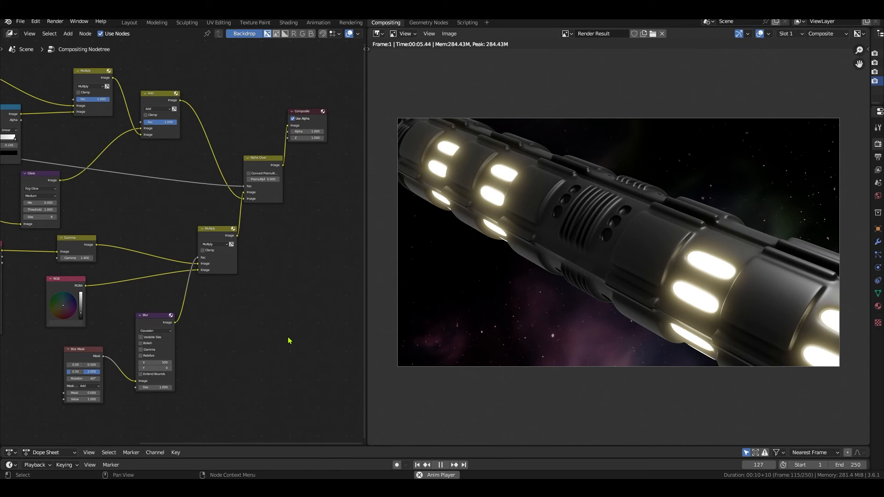
# Link the Add output directly to Composite to preview the render without the background, and restore the Alpha Over connection
pyautogui.scroll(-1, 190, 197)
pyautogui.scroll(5, 187, 196)
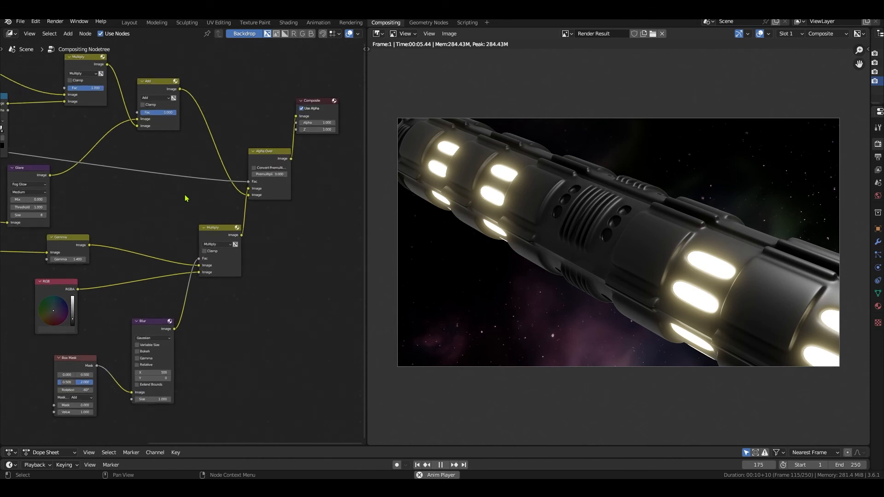
pyautogui.moveTo(179, 207); pyautogui.dragTo(102, 208, button='middle')
pyautogui.scroll(1, 206, 193)
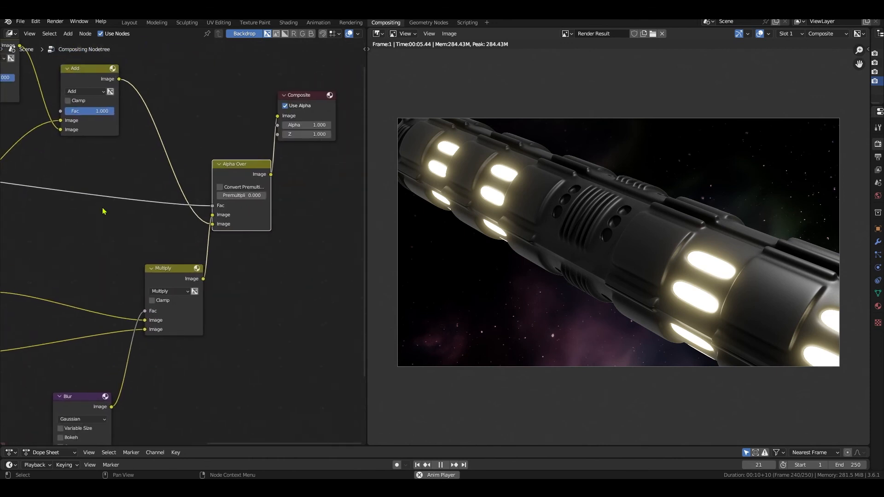
pyautogui.scroll(-3, 186, 237)
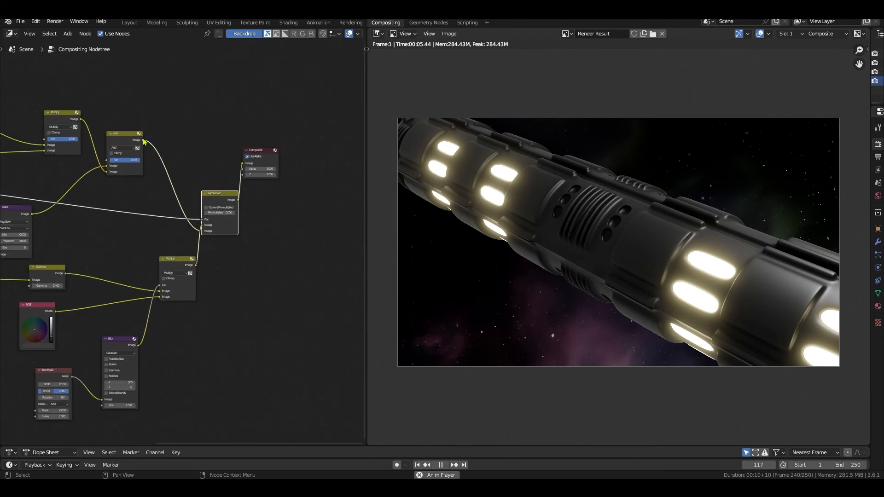
pyautogui.moveTo(144, 143); pyautogui.dragTo(244, 165)
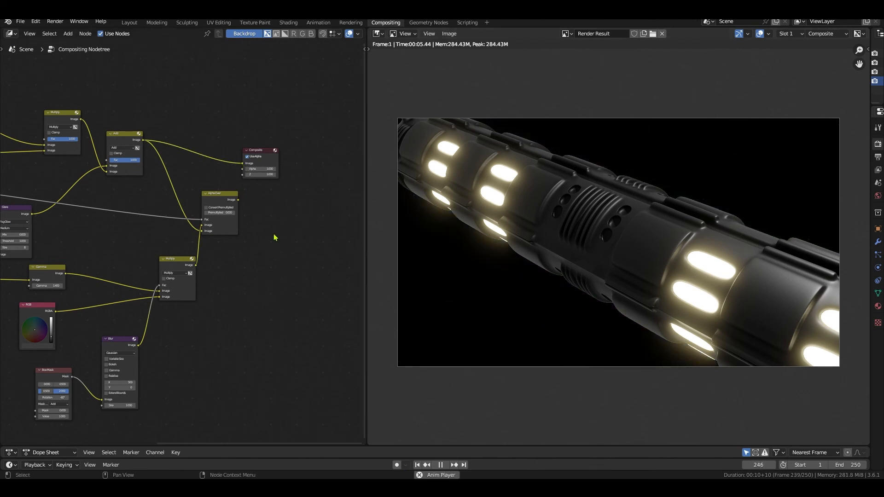
pyautogui.moveTo(238, 199); pyautogui.dragTo(243, 163)
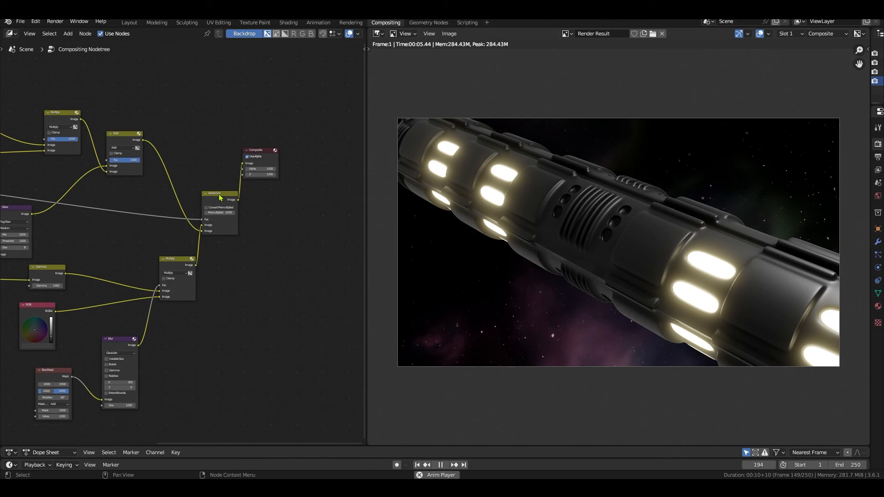
# Bypass the Add node by linking the upper Multiply node's output directly to Alpha Over's second image input
pyautogui.moveTo(217, 191); pyautogui.dragTo(206, 168)
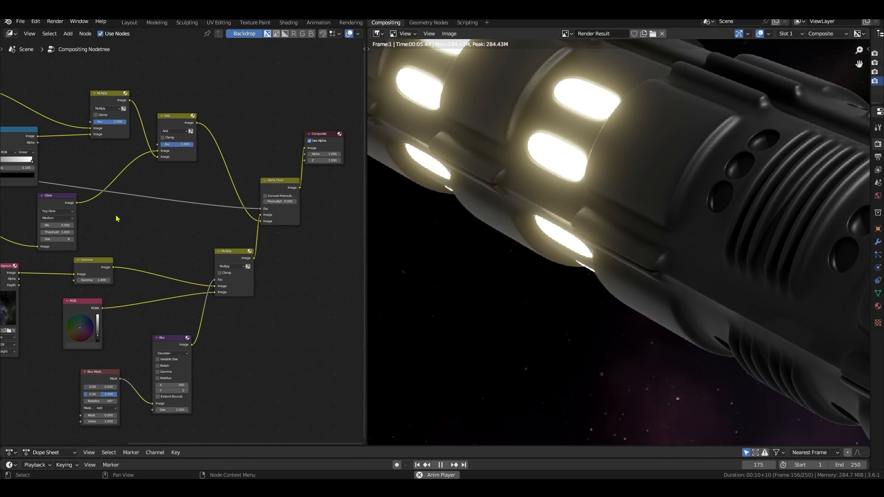
pyautogui.scroll(2, 148, 253)
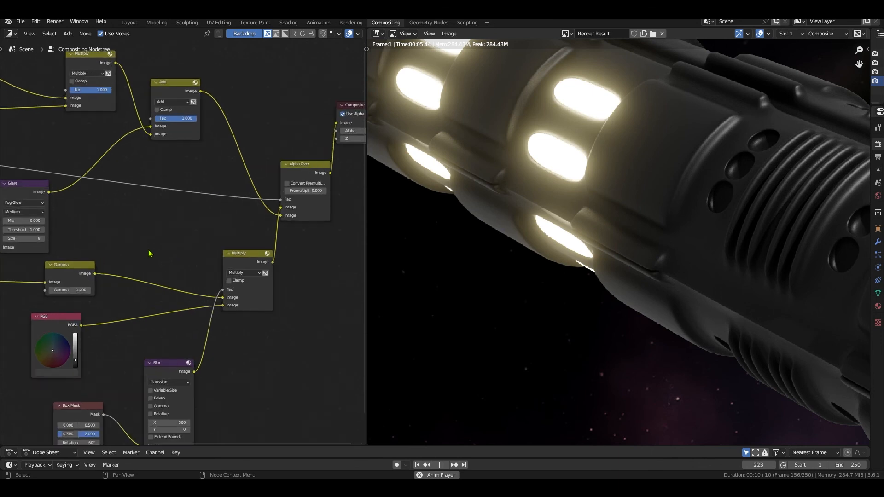
pyautogui.moveTo(124, 232); pyautogui.dragTo(119, 253, button='middle')
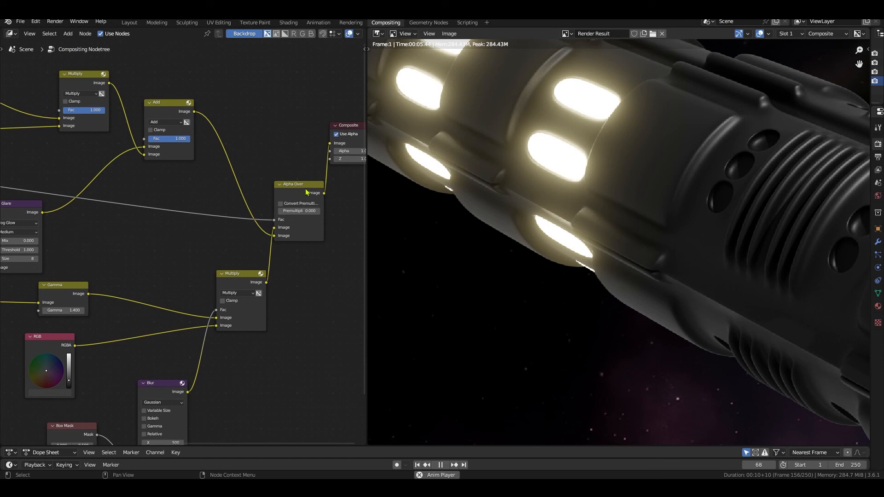
pyautogui.moveTo(294, 201); pyautogui.dragTo(284, 200)
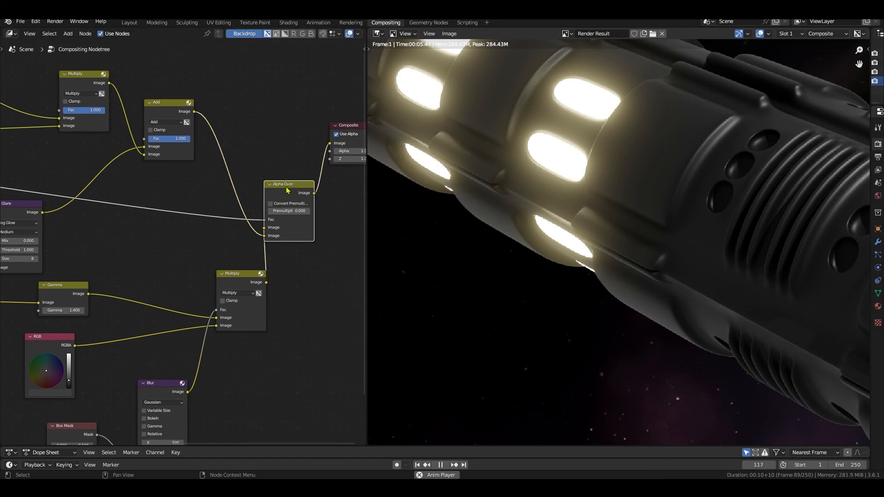
pyautogui.moveTo(145, 217)
pyautogui.mouseDown(button='middle')
pyautogui.moveTo(224, 202)
pyautogui.moveTo(158, 209)
pyautogui.mouseUp(button='middle')
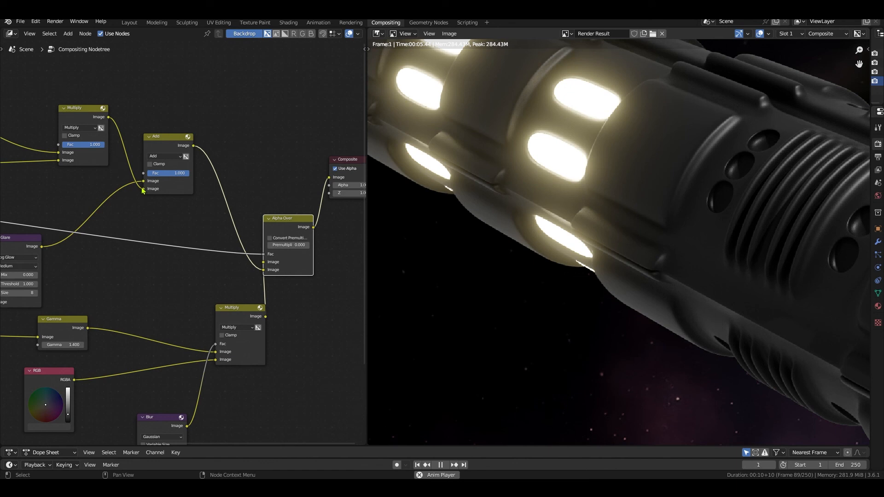
pyautogui.moveTo(144, 189); pyautogui.dragTo(264, 270)
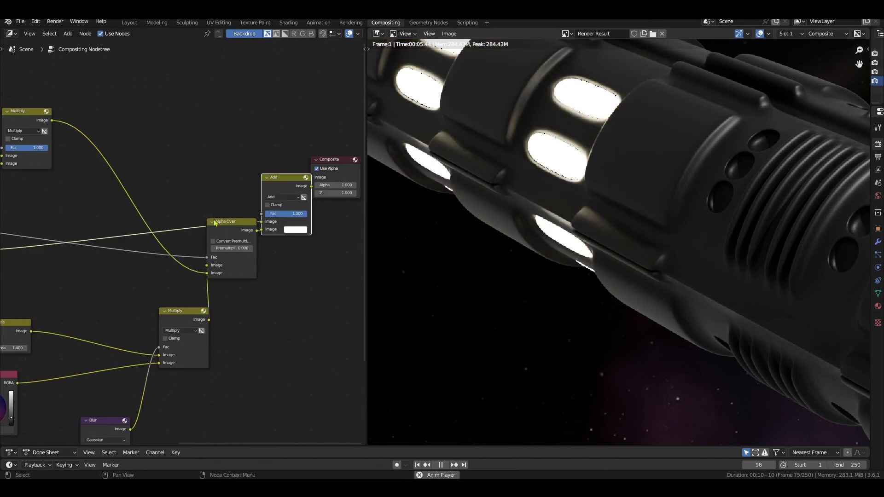
# Insert the Add node between Alpha Over and Composite, with Alpha Over feeding its second image input, so the glow is added over the background
pyautogui.moveTo(233, 222); pyautogui.dragTo(227, 270)
pyautogui.moveTo(290, 177); pyautogui.dragTo(270, 127)
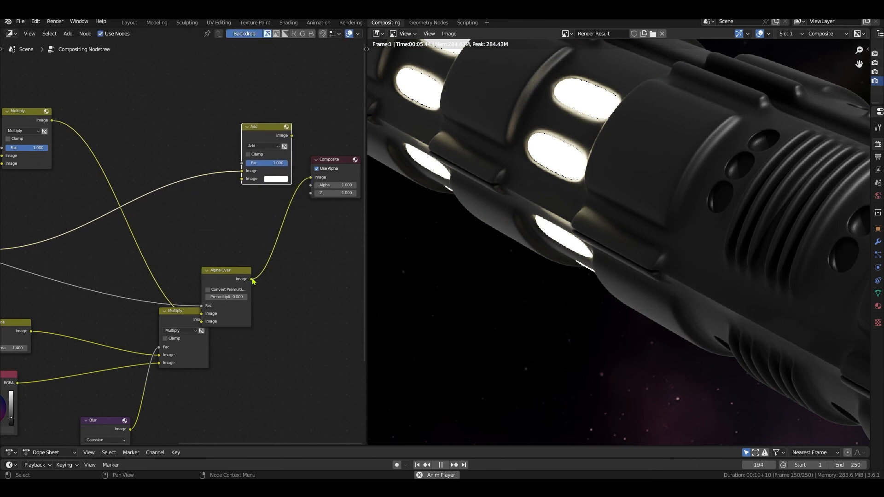
pyautogui.moveTo(253, 280); pyautogui.dragTo(243, 179)
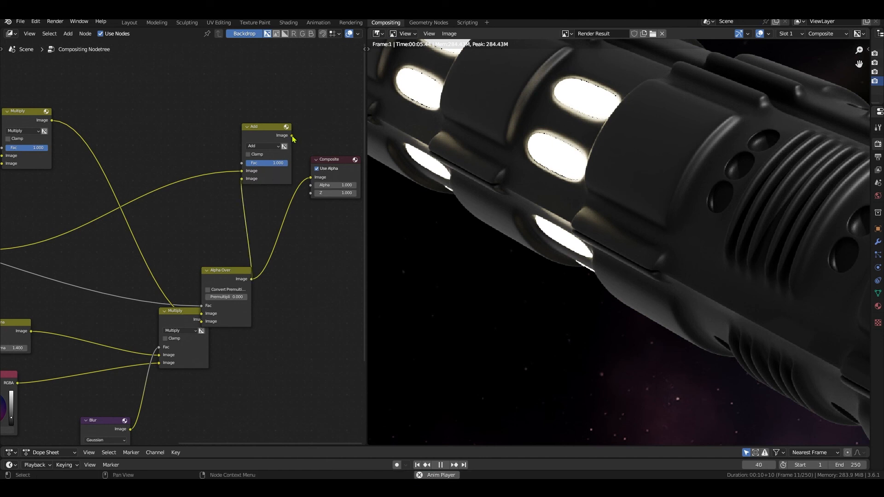
pyautogui.click(291, 137)
pyautogui.moveTo(292, 137); pyautogui.dragTo(310, 177)
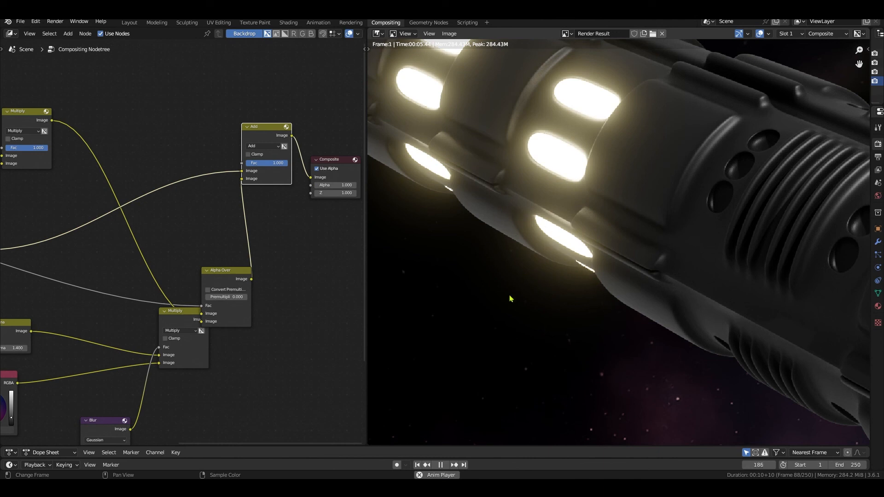
# Tidy the node layout by moving Alpha Over up below the Add node and the background Multiply node clear of it
pyautogui.scroll(-1, 276, 254)
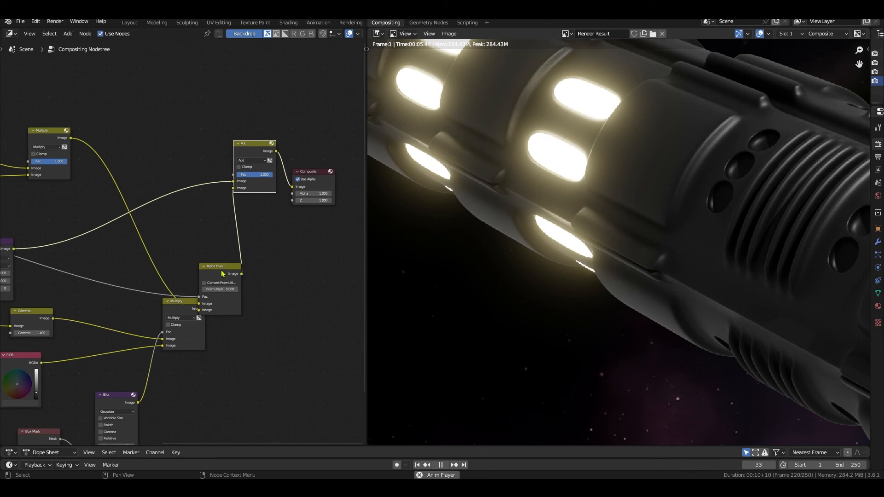
pyautogui.moveTo(221, 268); pyautogui.dragTo(204, 222)
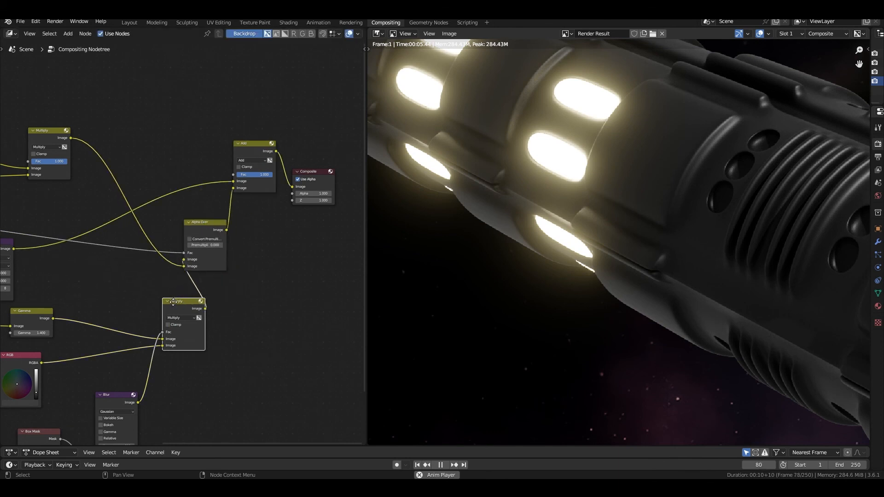
pyautogui.moveTo(177, 302); pyautogui.dragTo(134, 288)
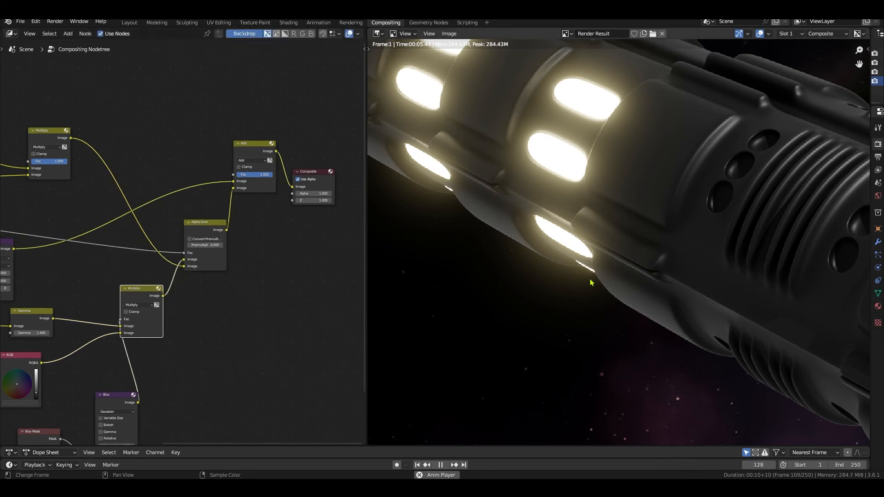
pyautogui.scroll(3, 254, 285)
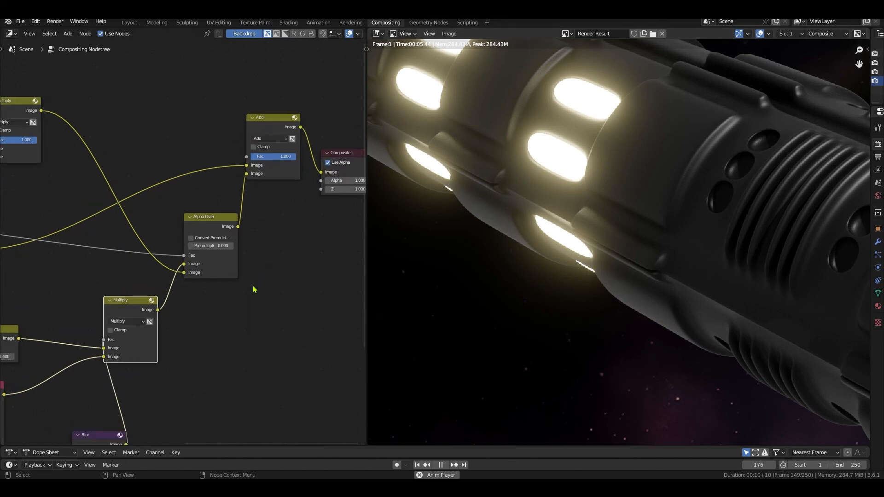
pyautogui.scroll(1, 320, 213)
pyautogui.moveTo(306, 214); pyautogui.dragTo(237, 256, button='middle')
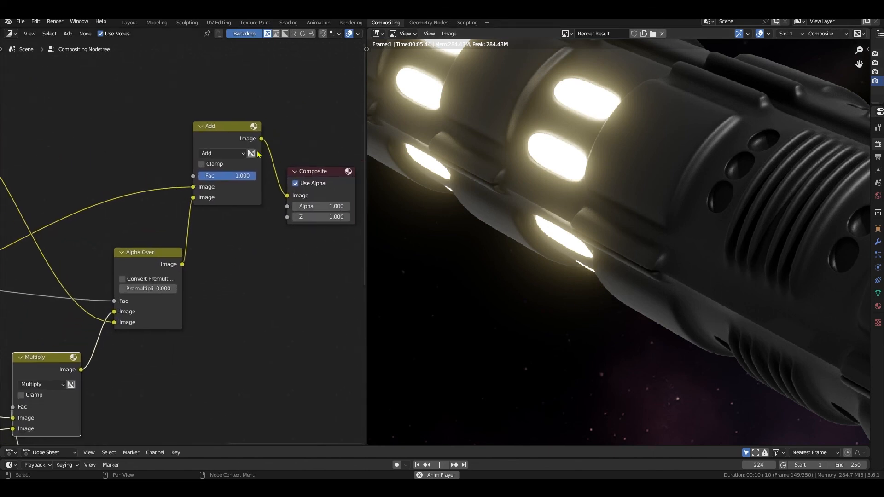